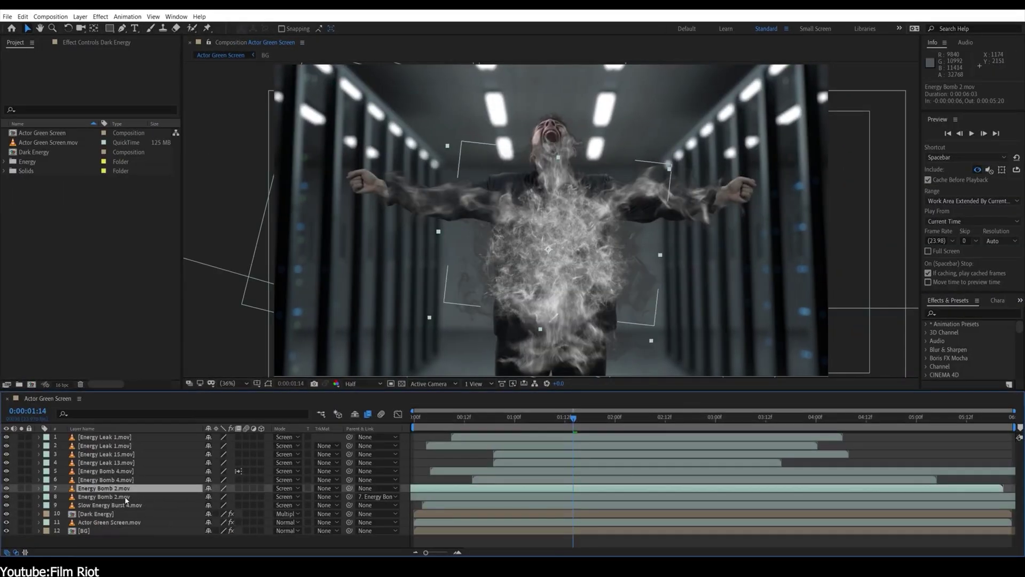
- Delete the two Energy Bomb 2 layers and make the Matte layer visible
key("Delete")
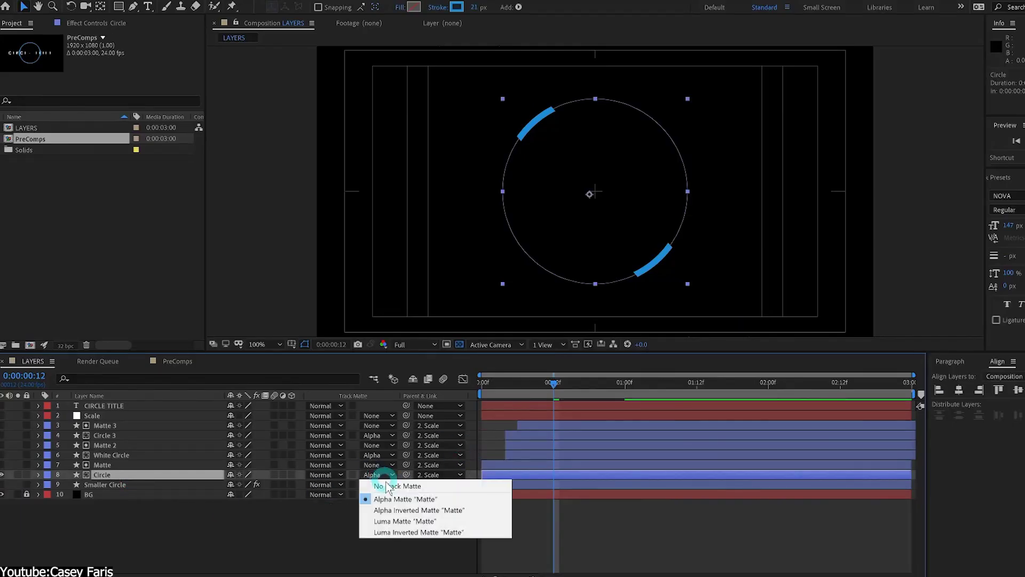
left_click(3, 464)
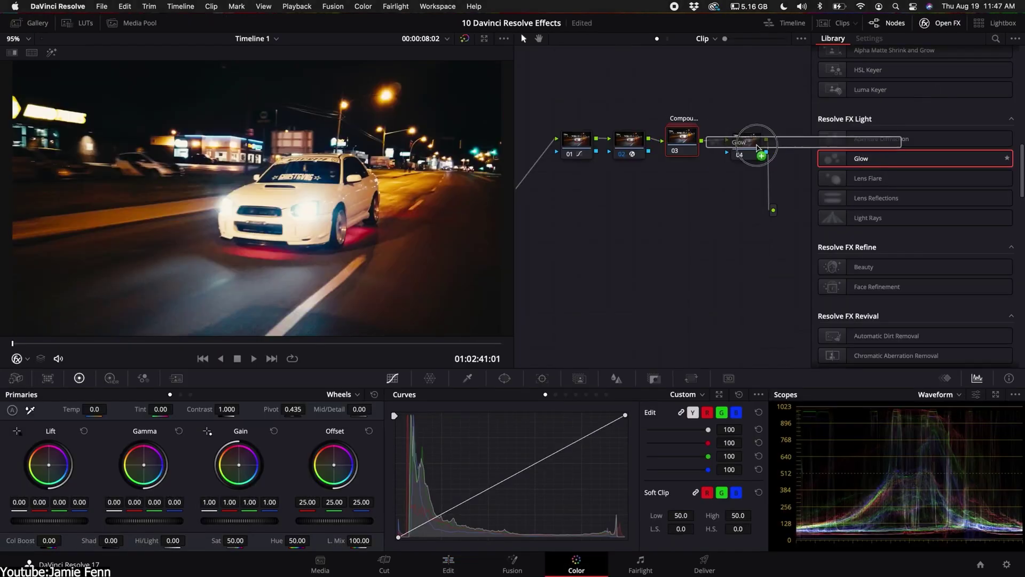
- Check the Standard workspace under Window > Workspace and bring up the London Eye Main Comp
left_click_drag(759, 149, 758, 149)
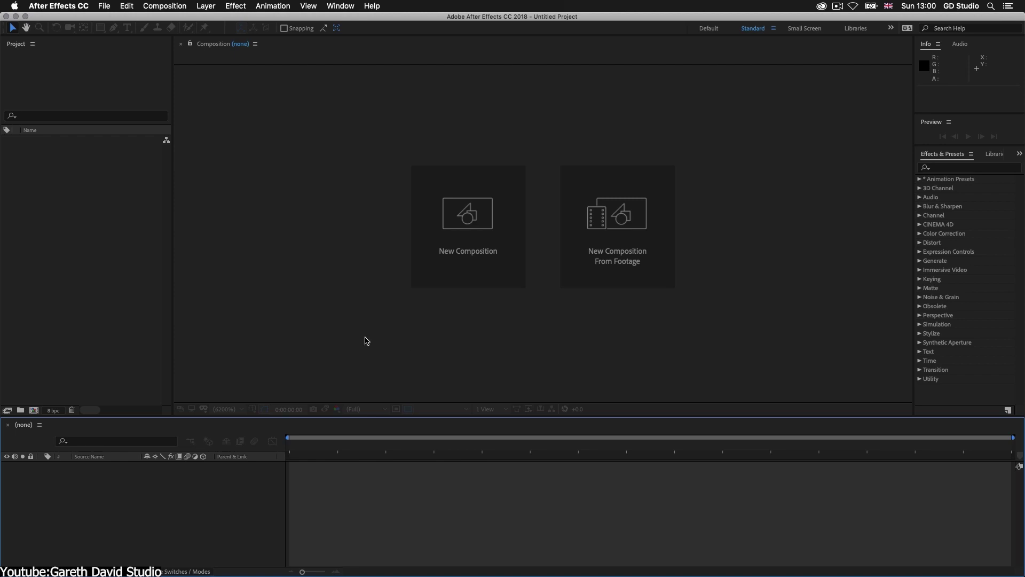
left_click(340, 5)
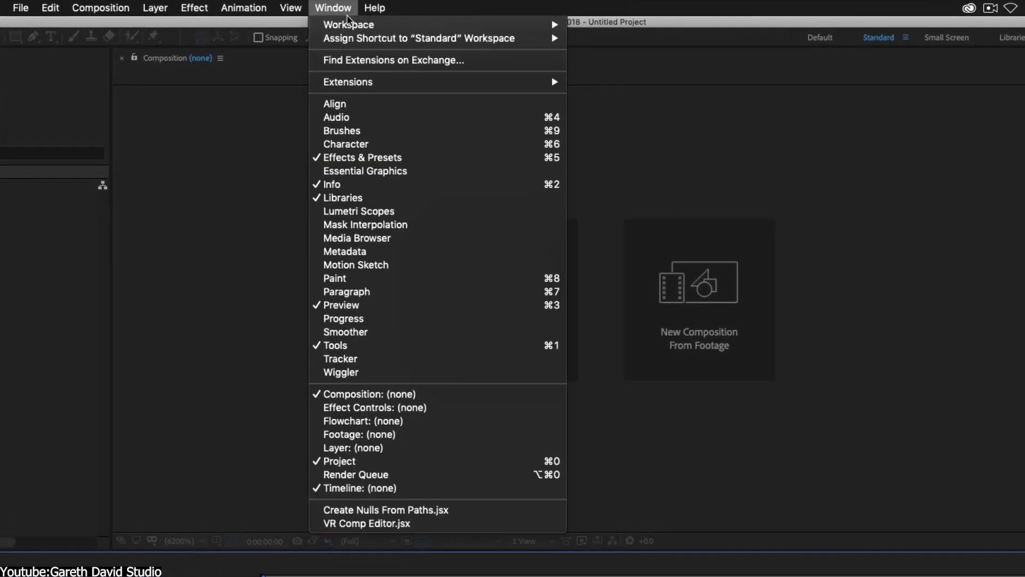
mouse_move(362, 27)
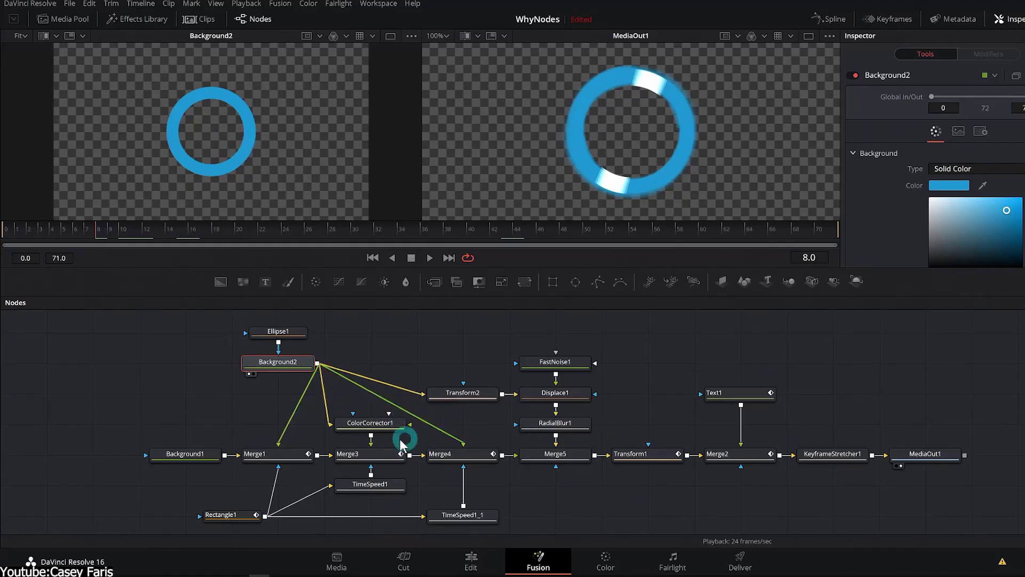
left_click_drag(401, 441, 431, 371)
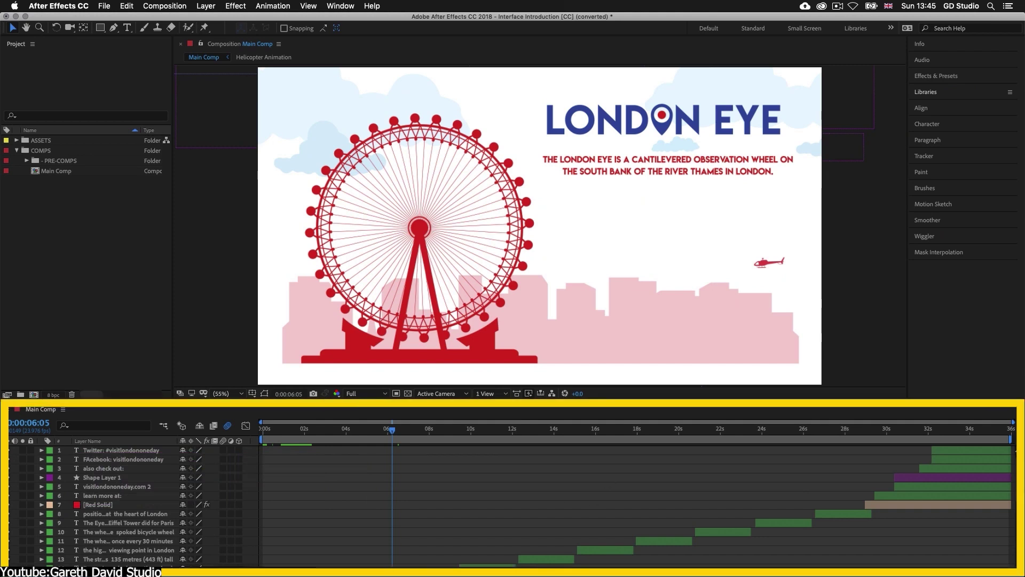
scroll(304, 436, "down", 10)
scroll(304, 436, "up", 6)
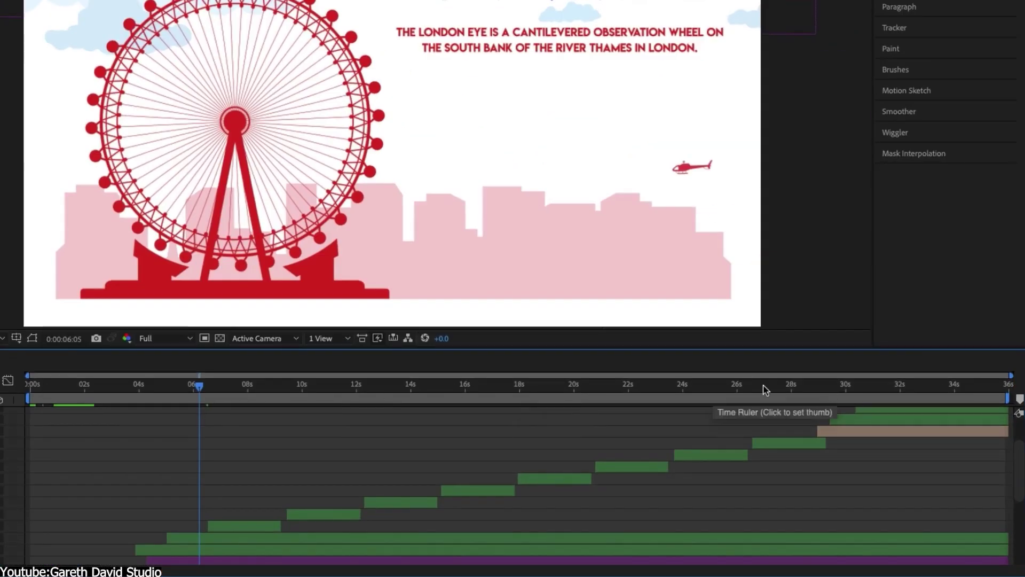
scroll(265, 477, "down", 3)
scroll(320, 481, "up", 5)
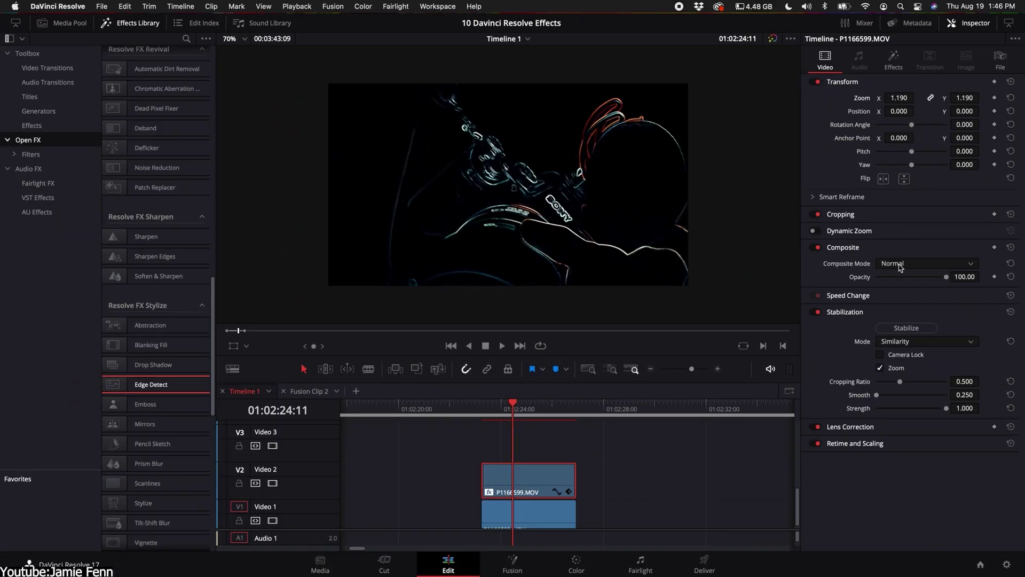
- Set the clip's Composite Mode to Add and sample the desert sky with the Background Color eyedropper
left_click(901, 267)
left_click(892, 277)
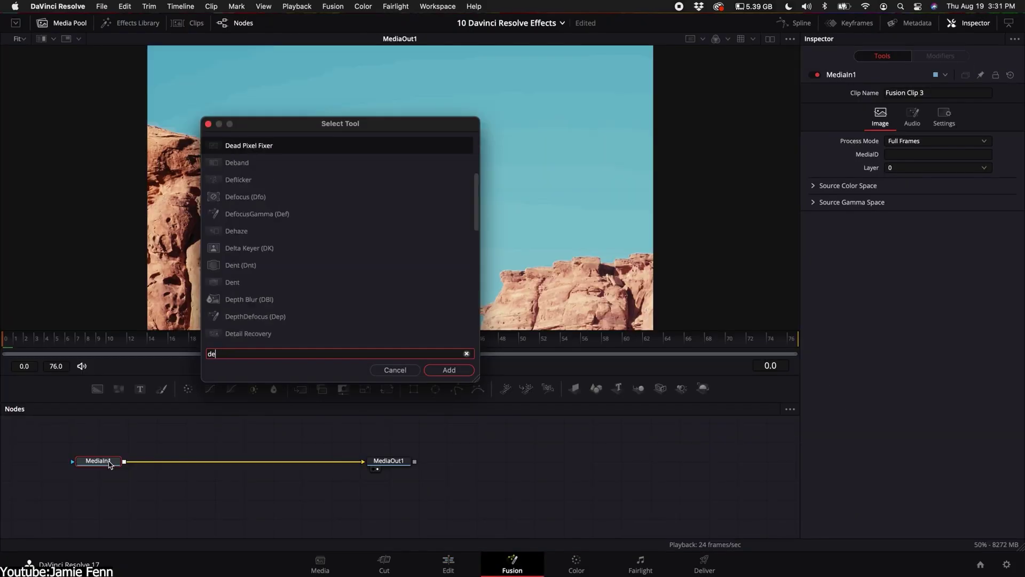
left_click_drag(950, 144, 432, 273)
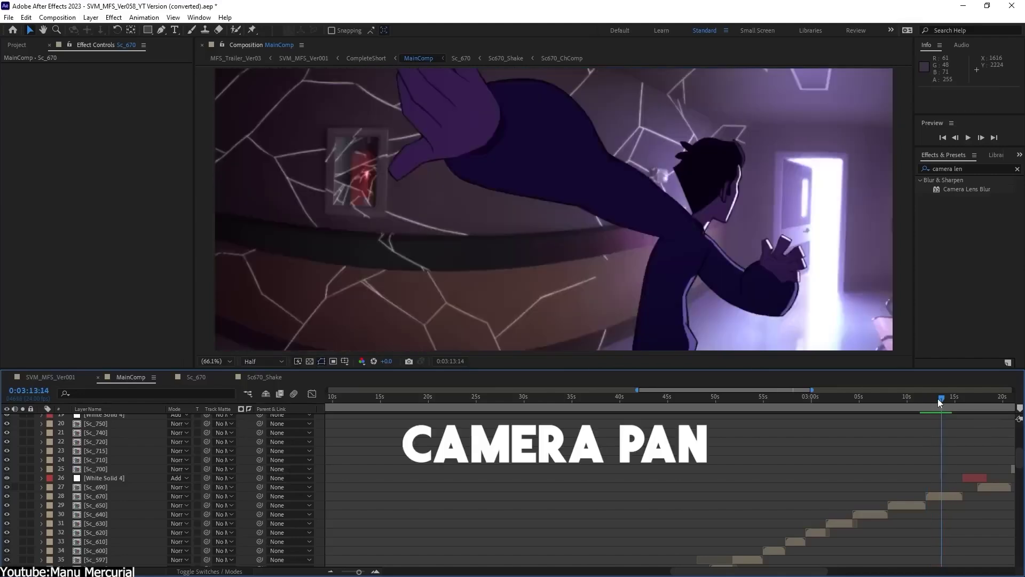
- Scrub back through the MainComp camera pan, stop the preview, then scrub through Sc670_Shake
left_click_drag(941, 401, 930, 402)
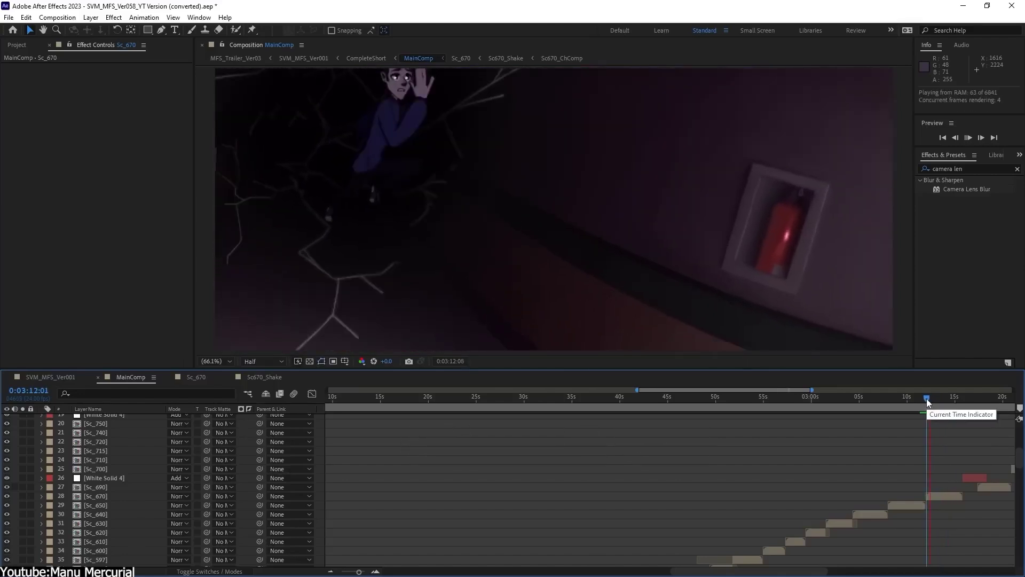
key("space")
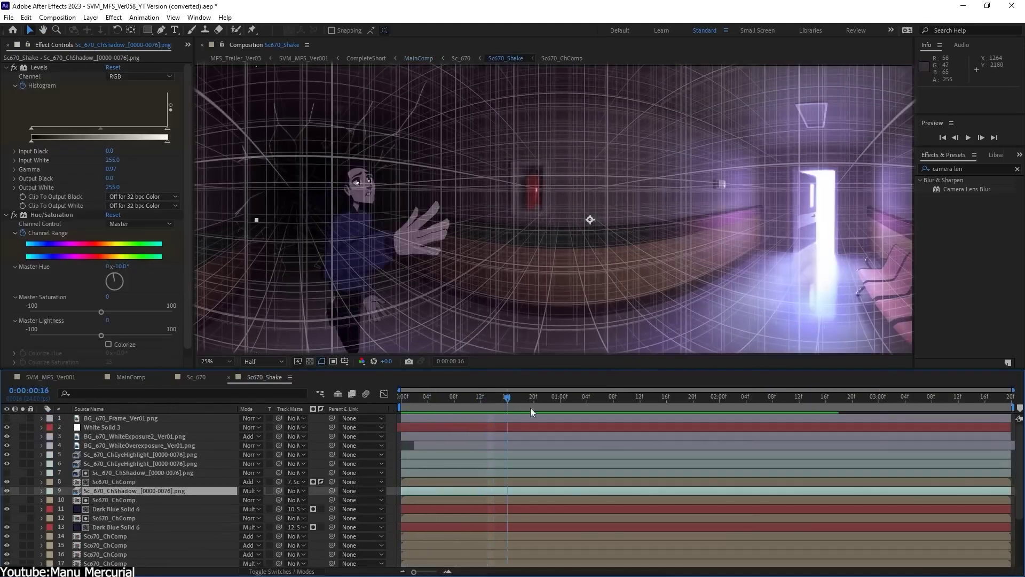
left_click_drag(591, 406, 733, 396)
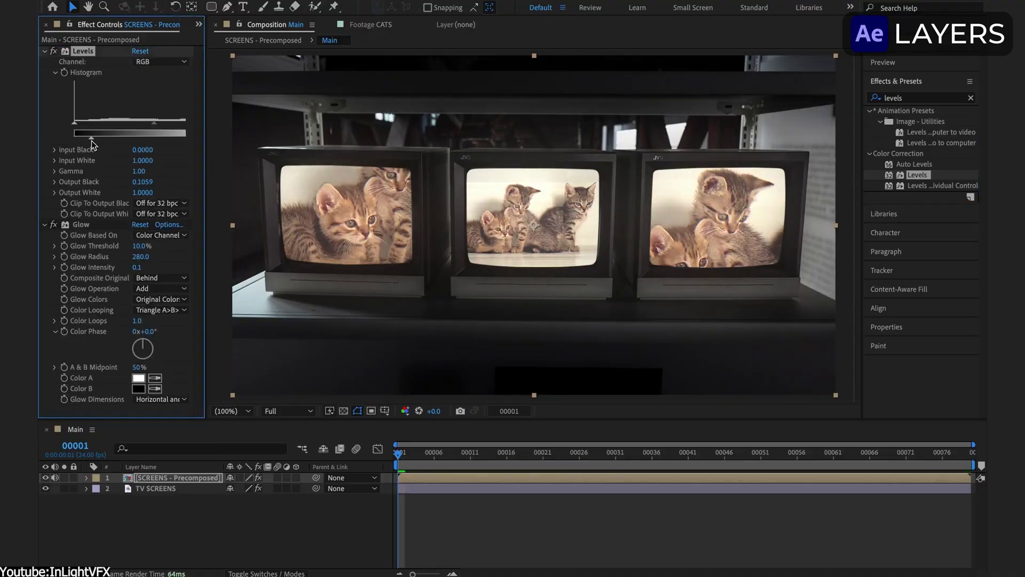
- Select the Main timeline layers and open SCREENS - Precomposed to view its seven layers
double_click(176, 477)
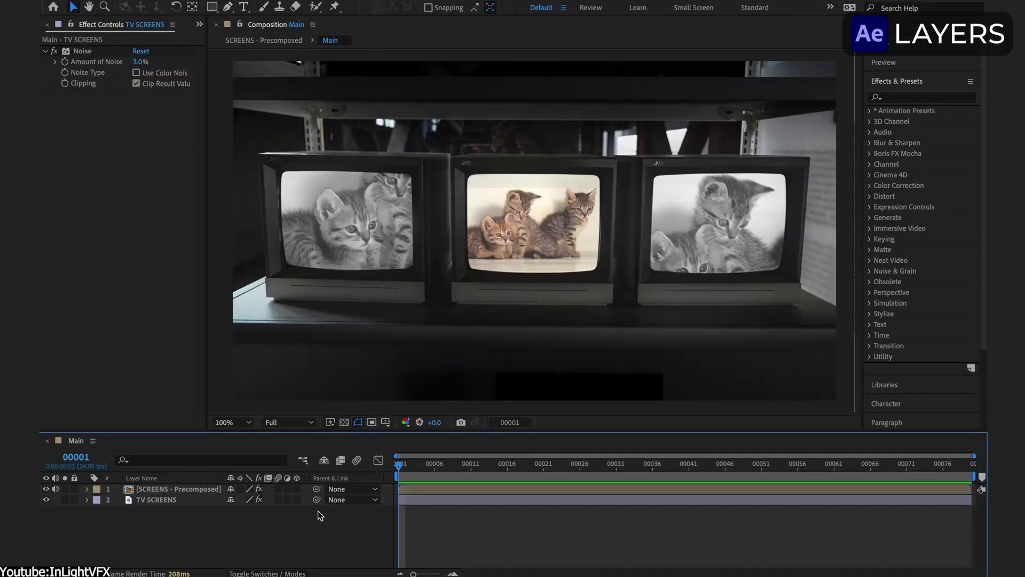
left_click(211, 519)
left_click(203, 502)
left_click(199, 490)
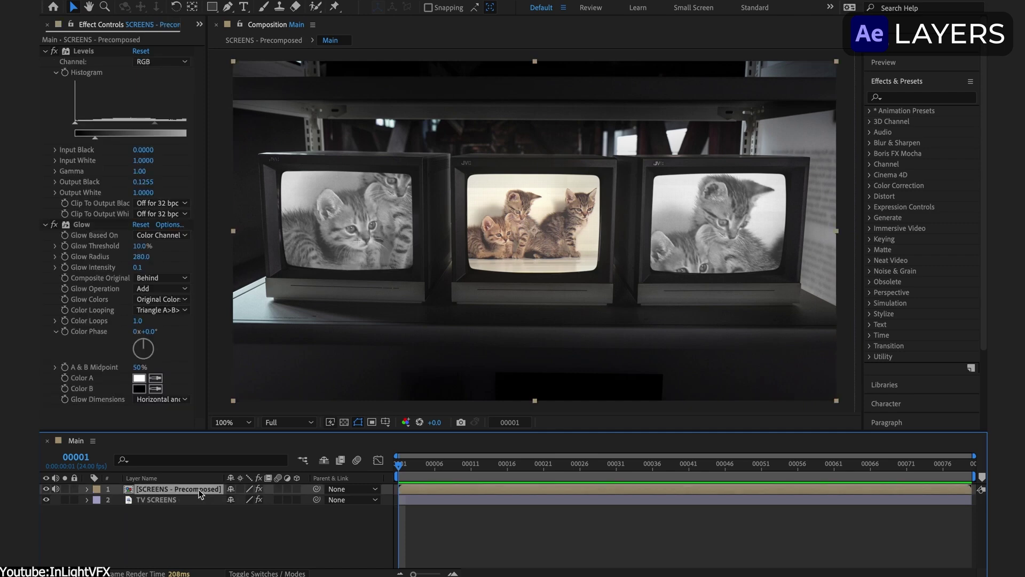
double_click(199, 490)
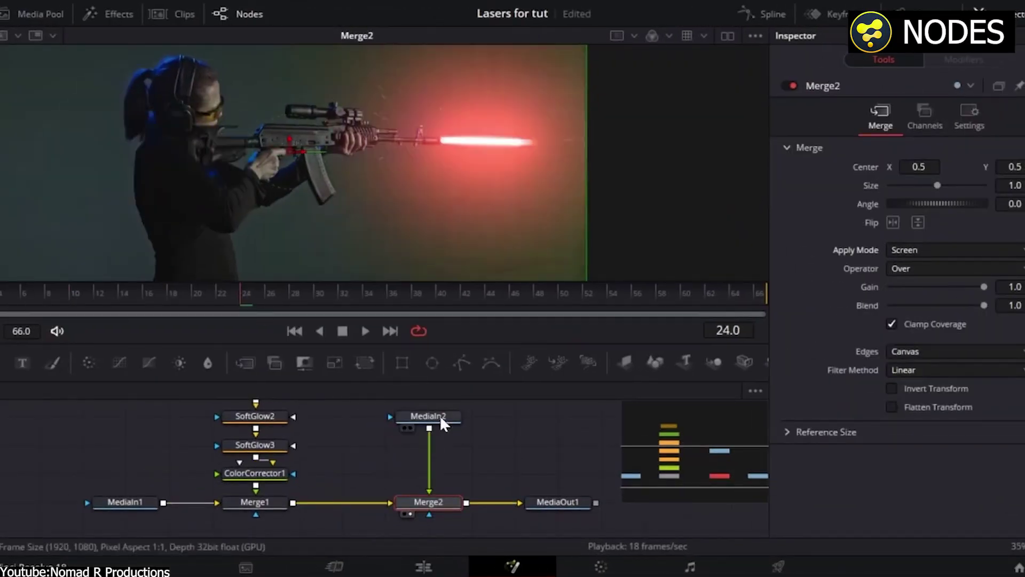
left_click(440, 415)
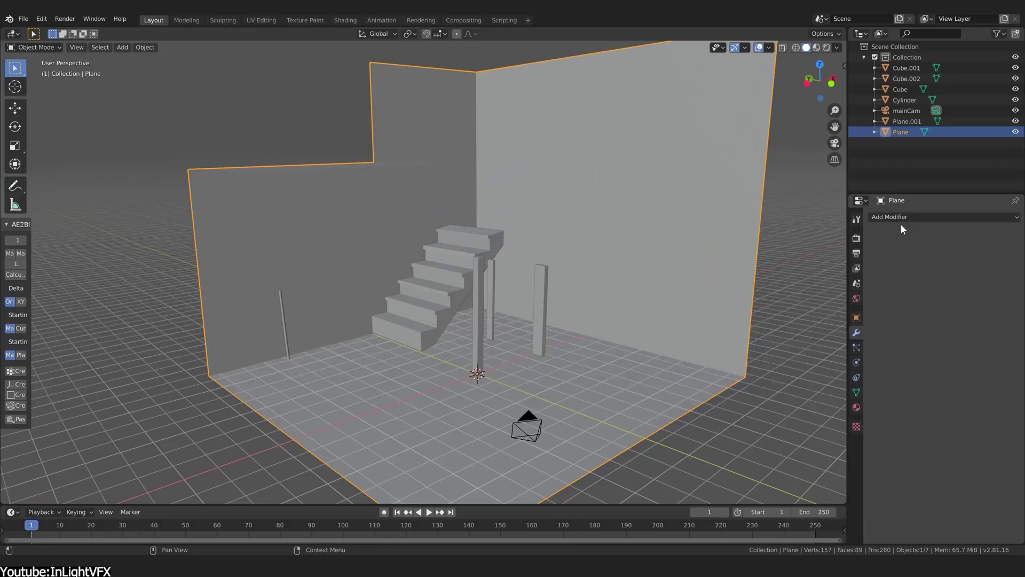
- Wire Merge3 into Merge4's foreground and add a Linear to sRGB LUT node from VFX IO
left_click(903, 219)
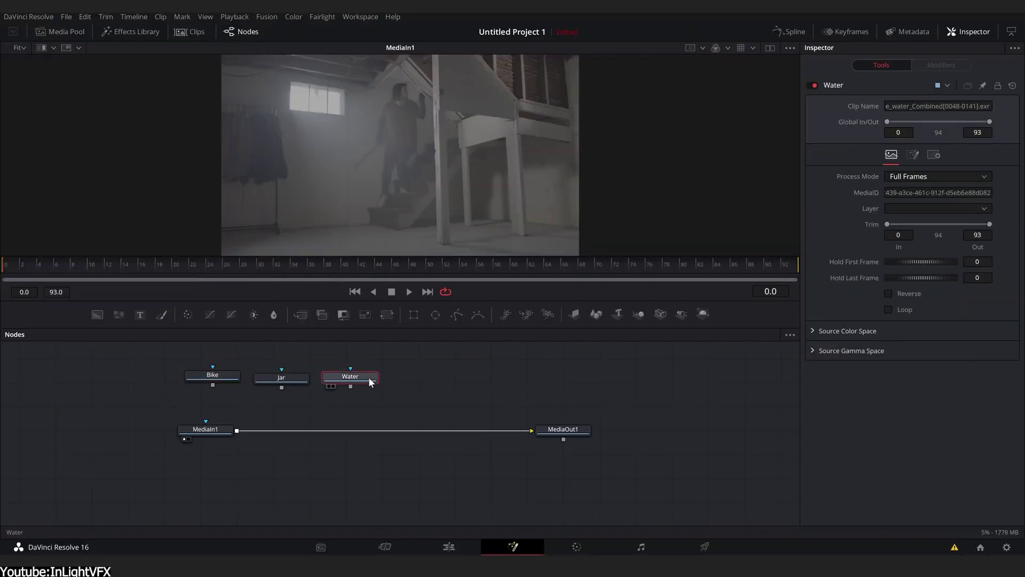
left_click(295, 379)
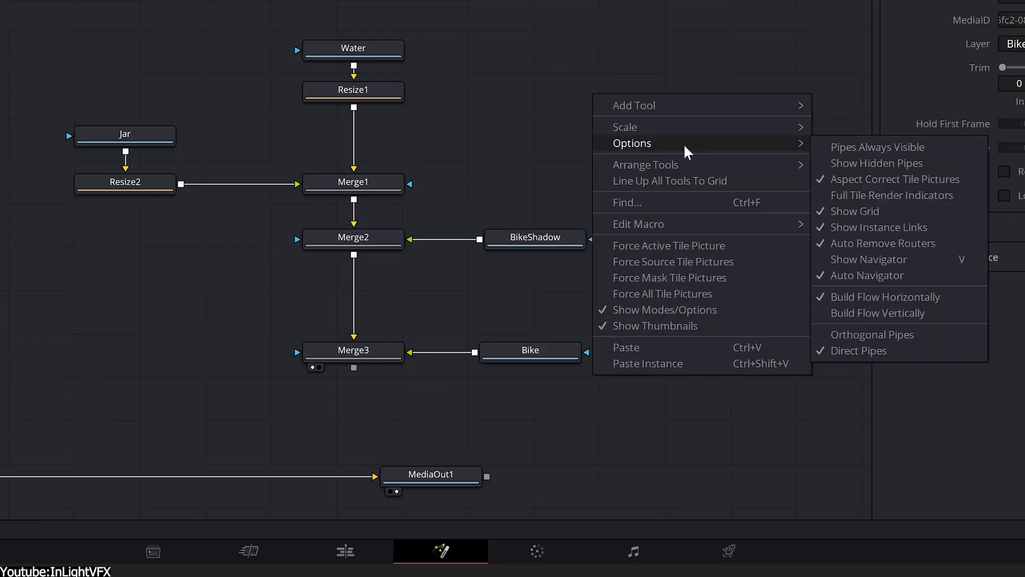
left_click(828, 265)
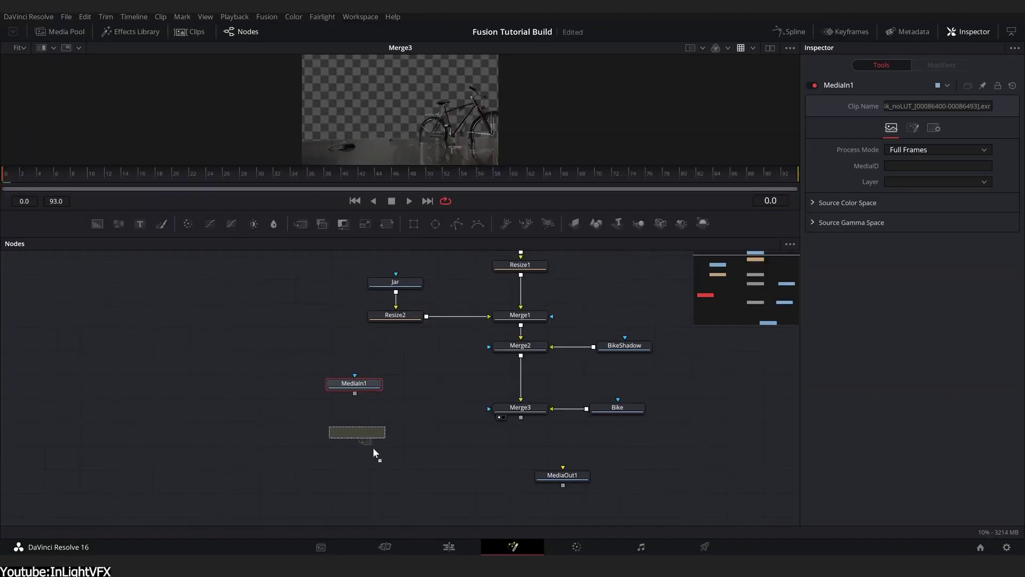
left_click_drag(512, 407, 99, 435)
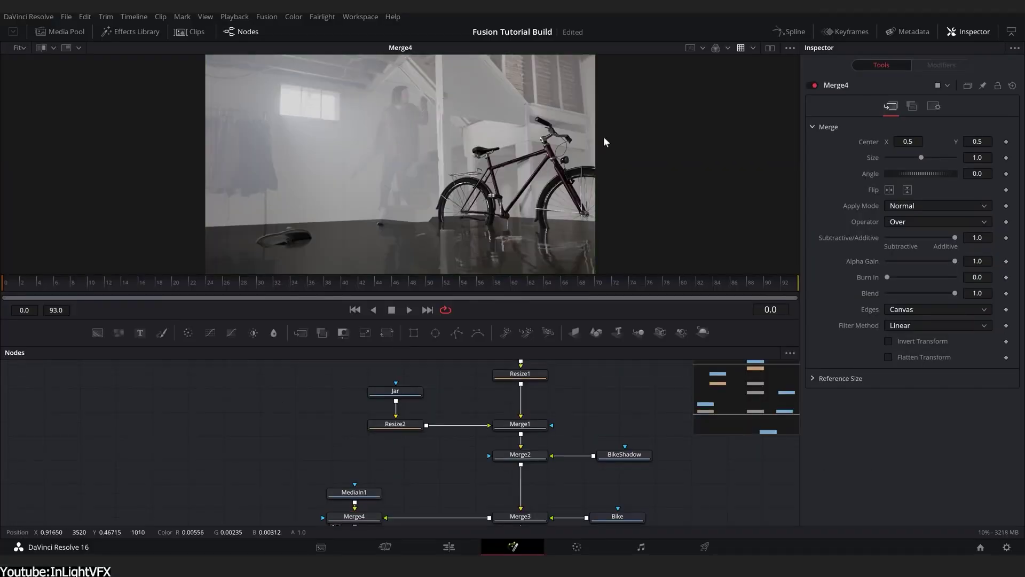
left_click(130, 31)
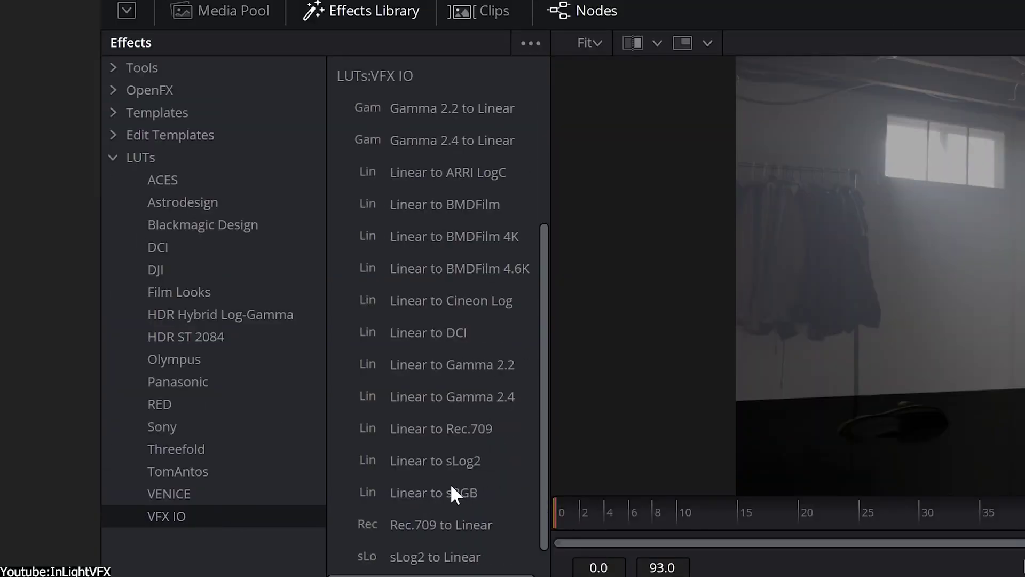
left_click_drag(450, 492, 437, 460)
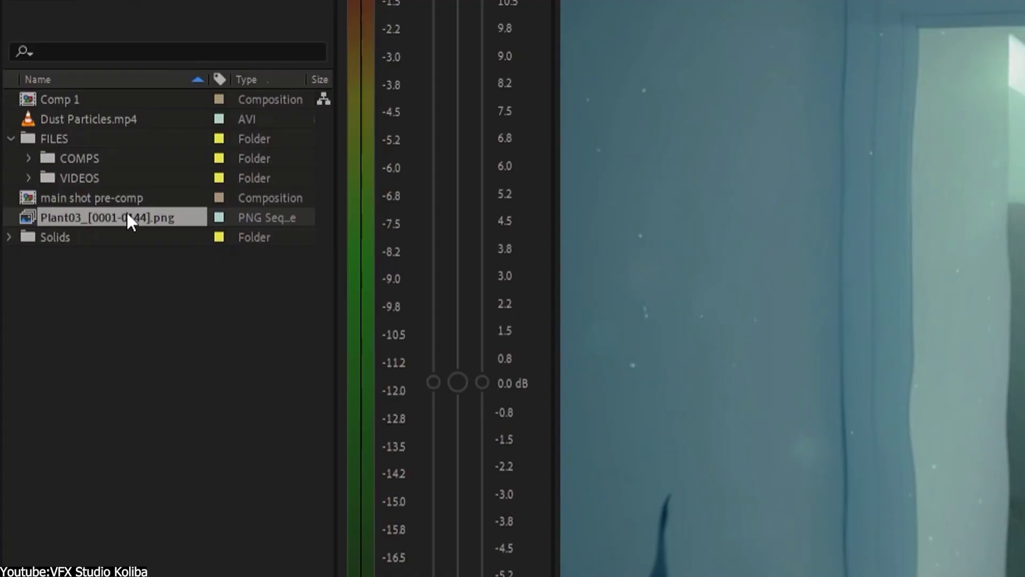
- Interpret the Plant03 sequence at 50 fps and add it to Comp 1 as a 3D layer
right_click(128, 217)
left_click(465, 363)
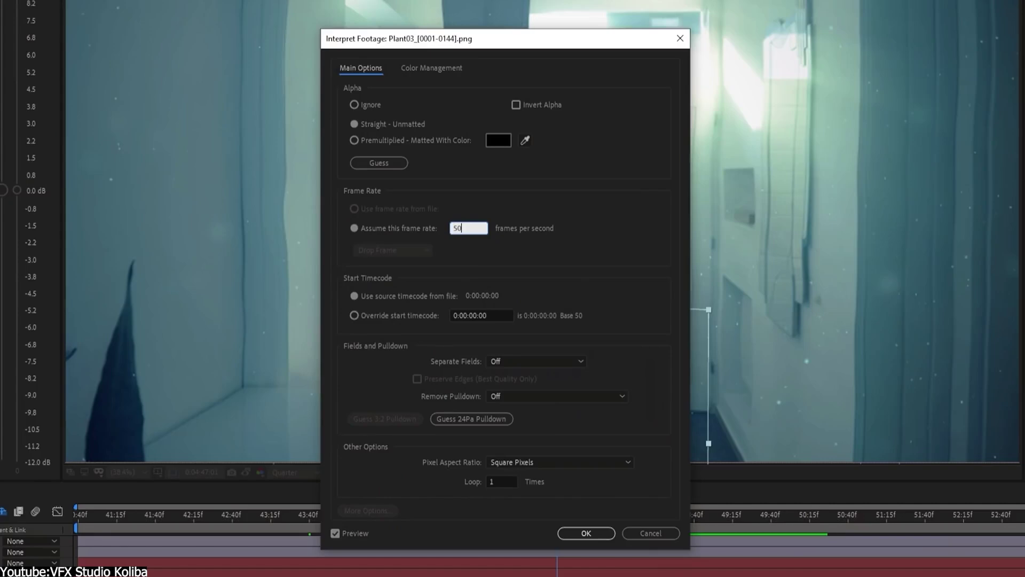
left_click(586, 533)
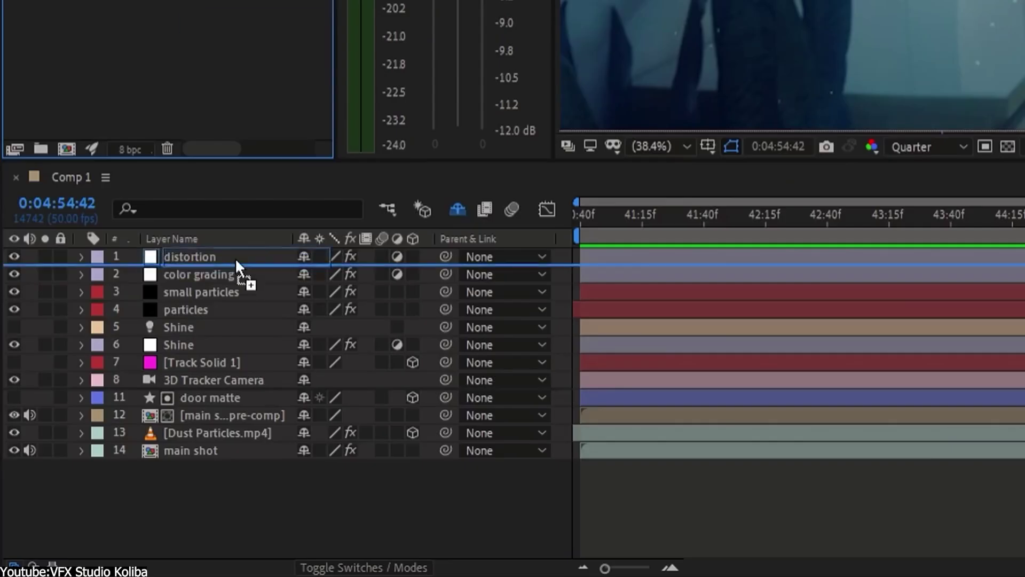
left_click_drag(251, 432, 253, 437)
left_click(412, 451)
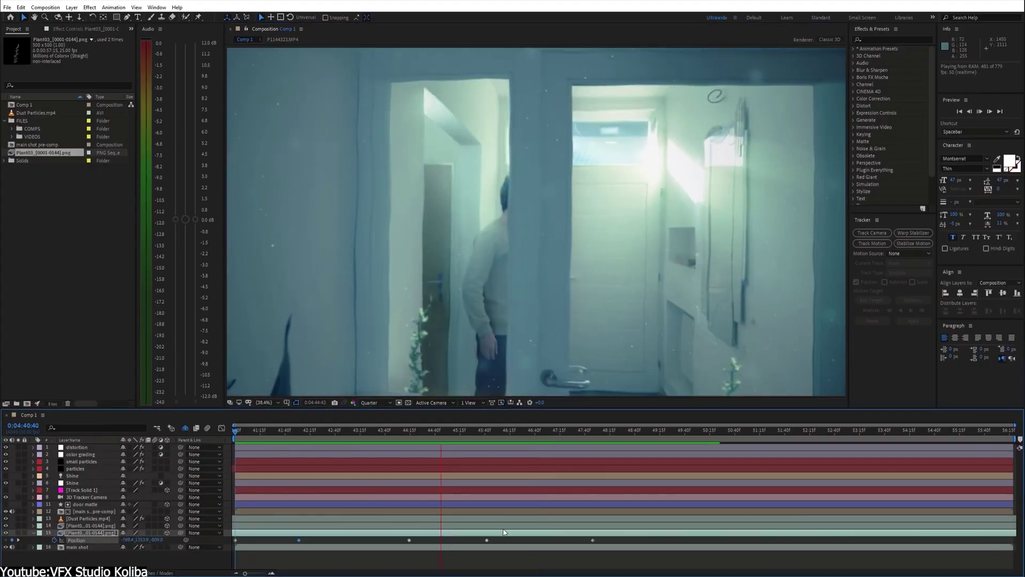
- Apply Curves and Fast Box Blur with radius 0.1 to the plant layer via FX Console
key("ctrl+space")
type("curve")
key("Return")
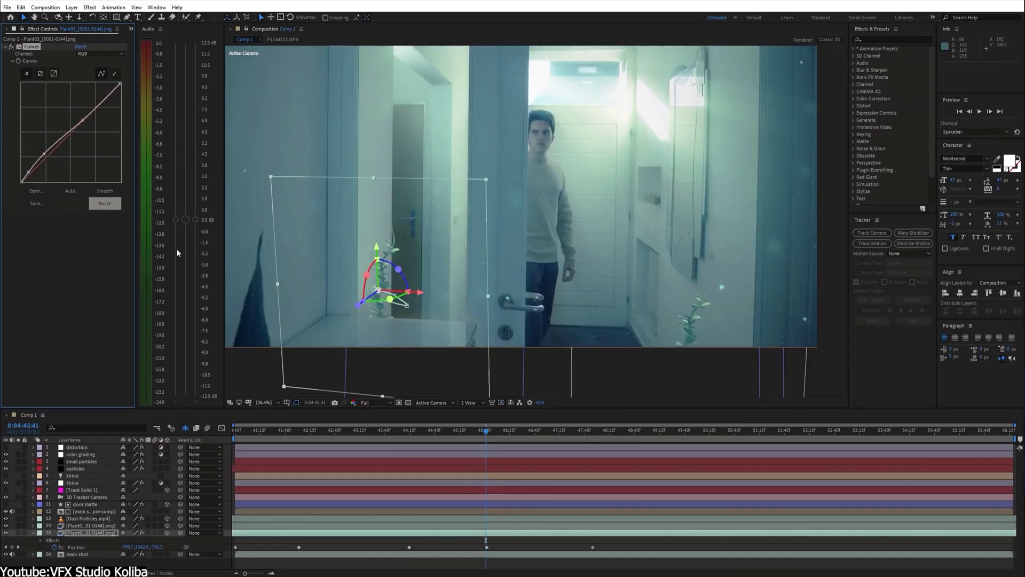
key("ctrl+space")
type("fast")
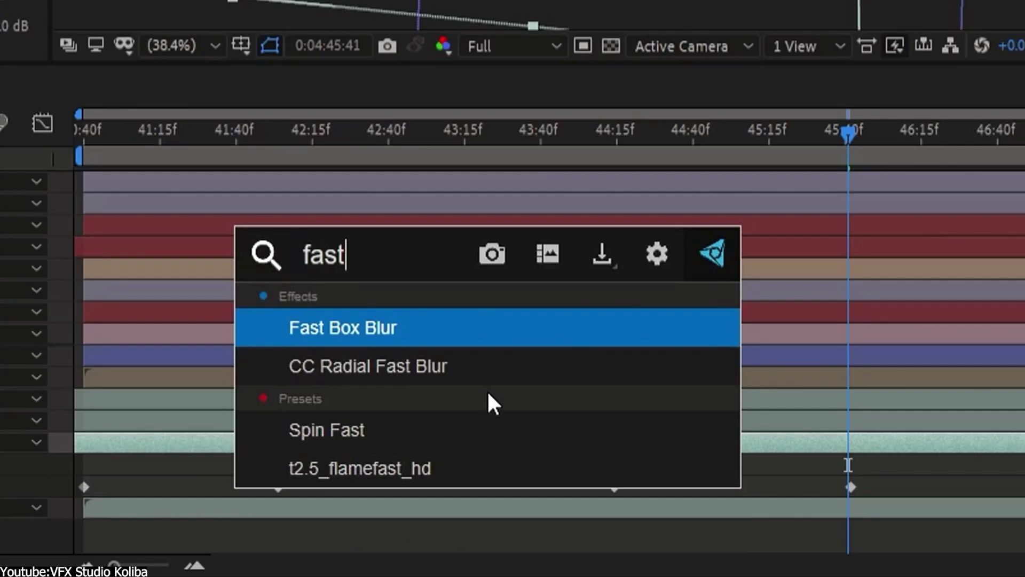
key("Return")
left_click(79, 223)
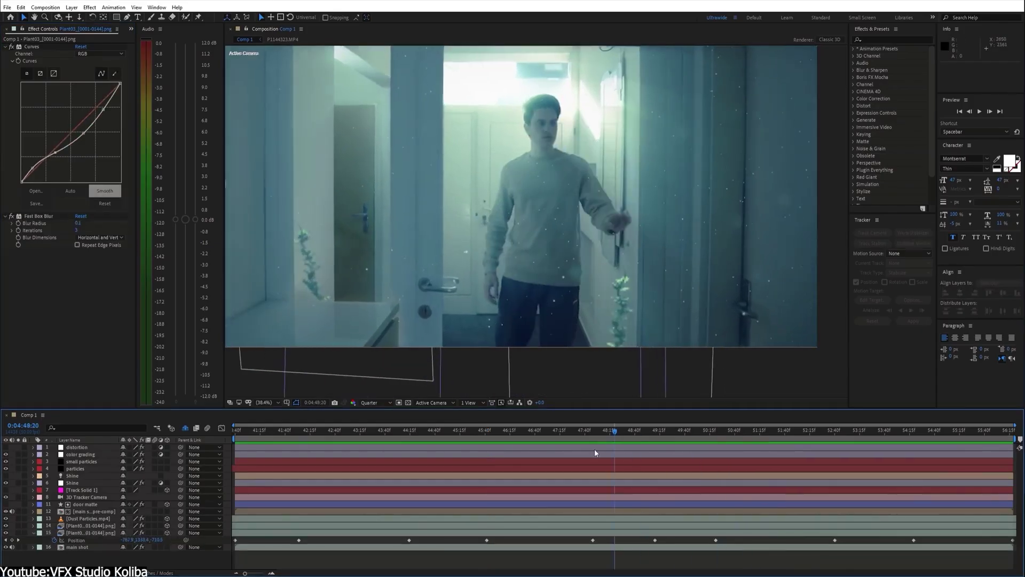
left_click_drag(594, 449, 1012, 459)
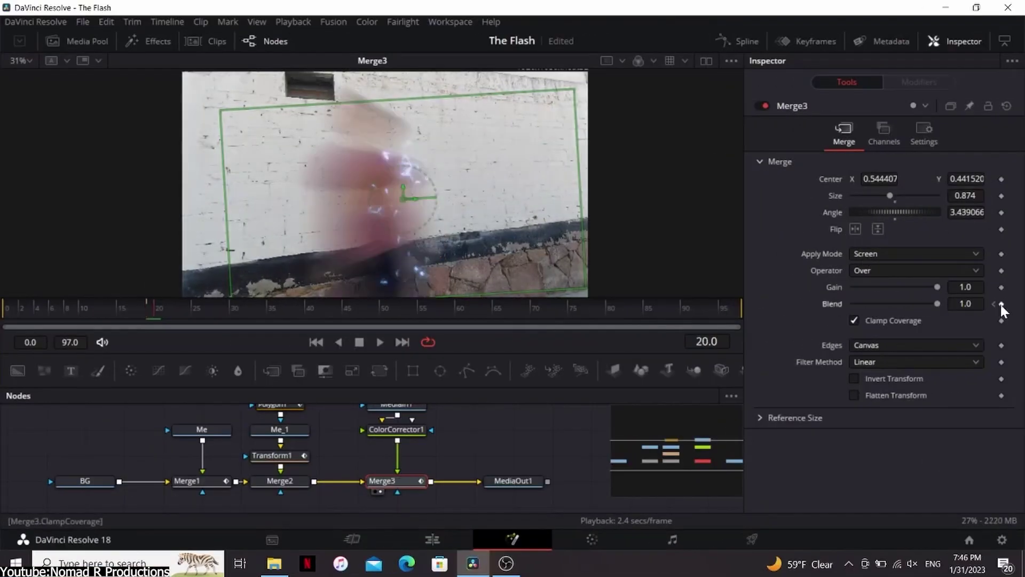
- Check the Merge3 Blend keyframe at frame 20, retime the lightning clip, and add the lightning sequence
left_click_drag(119, 312, 162, 312)
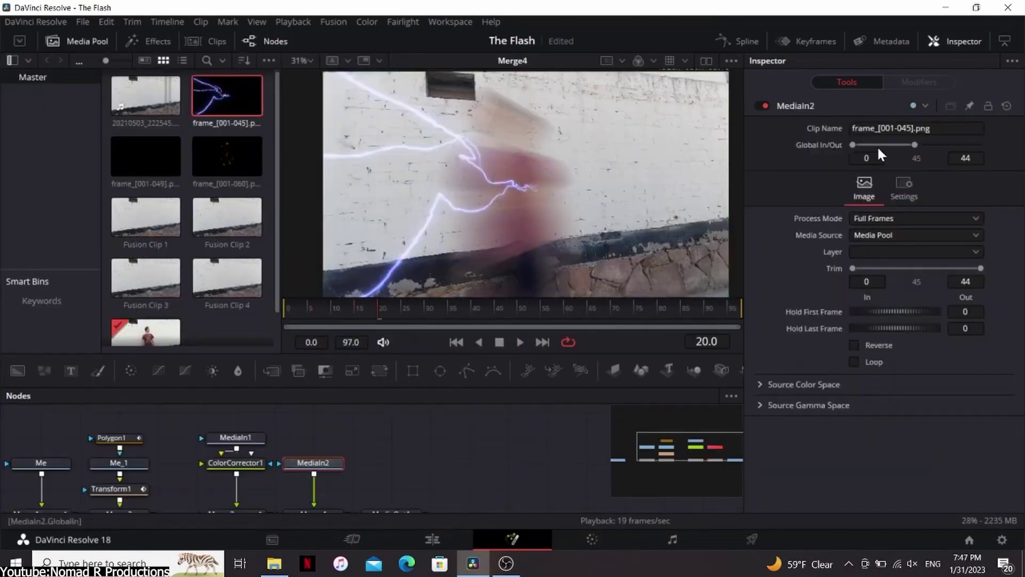
left_click_drag(878, 146, 897, 147)
left_click(379, 308)
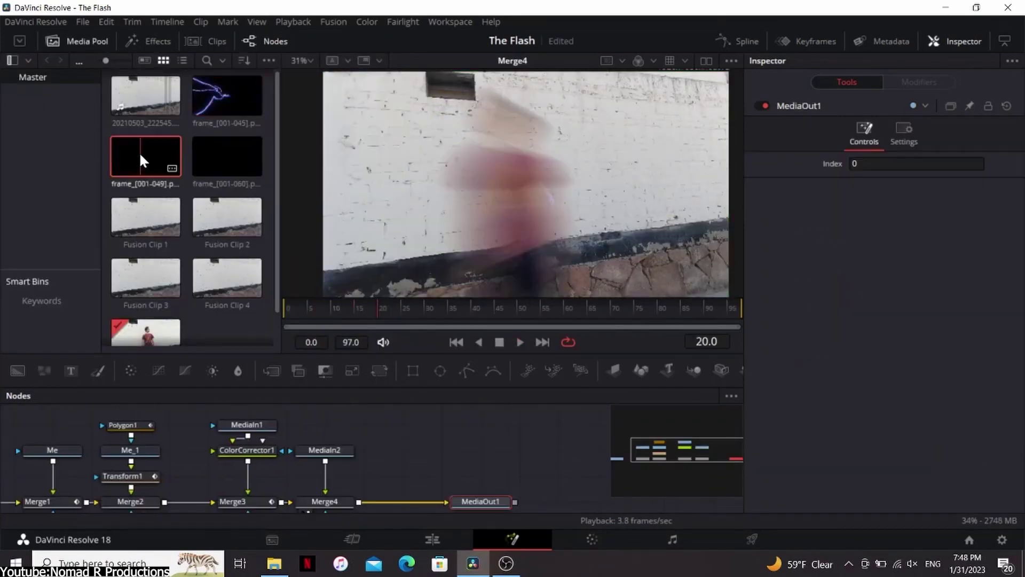
left_click_drag(419, 447, 420, 449)
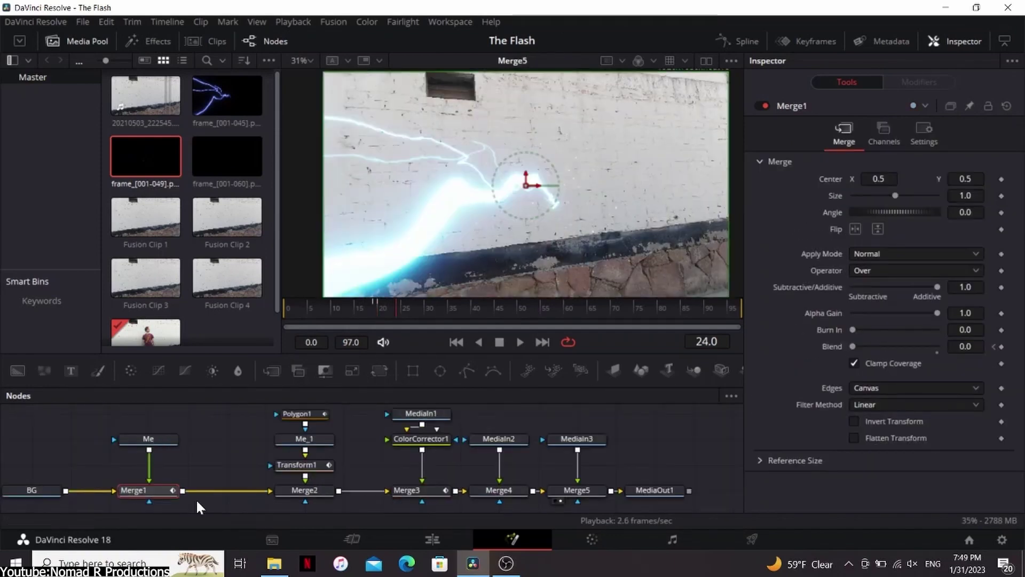
key("shift+space")
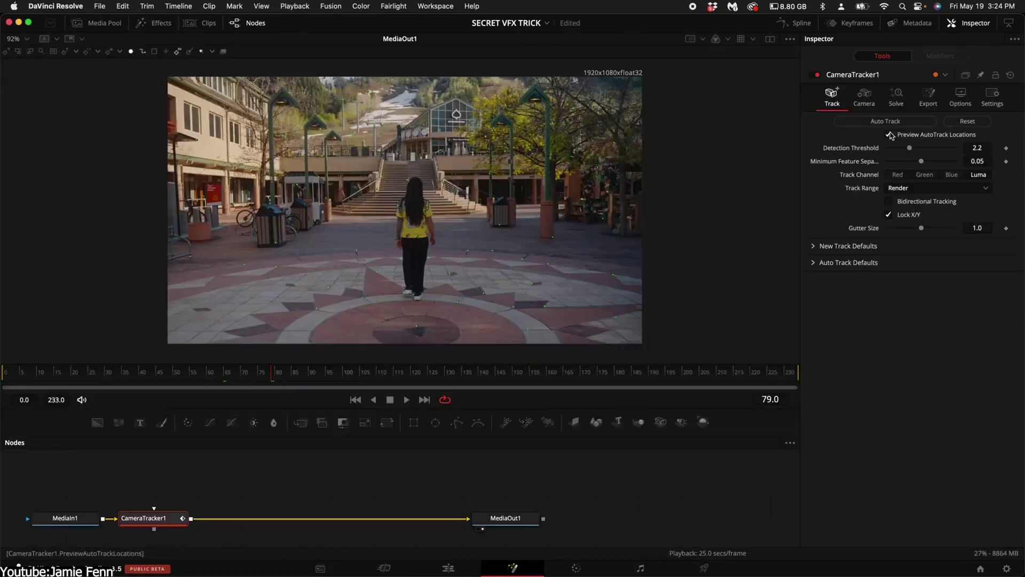
- Solve CameraTracker1, delete the poorly matching tracks, and go to the 3D scene export
left_click(814, 149)
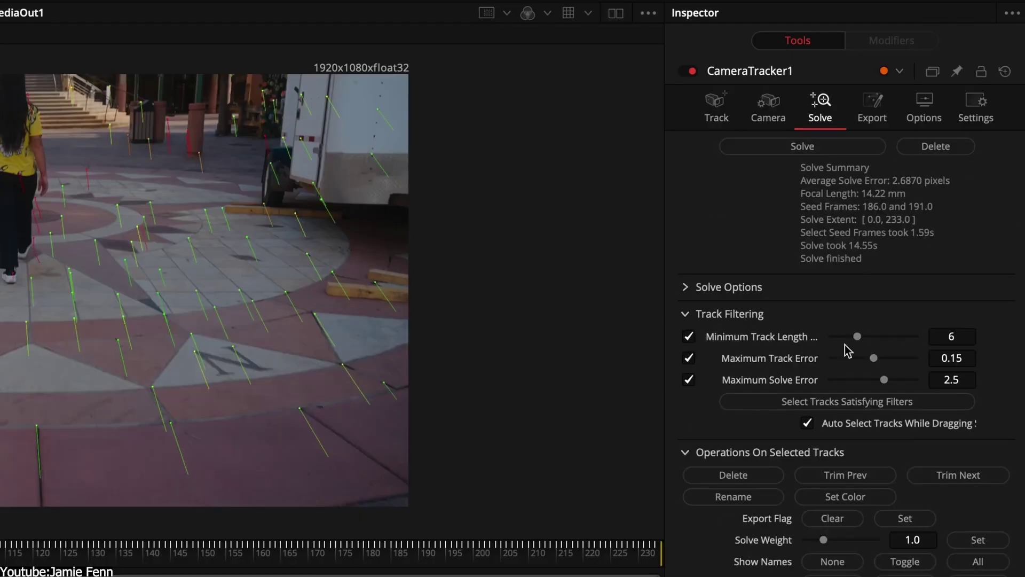
left_click(733, 475)
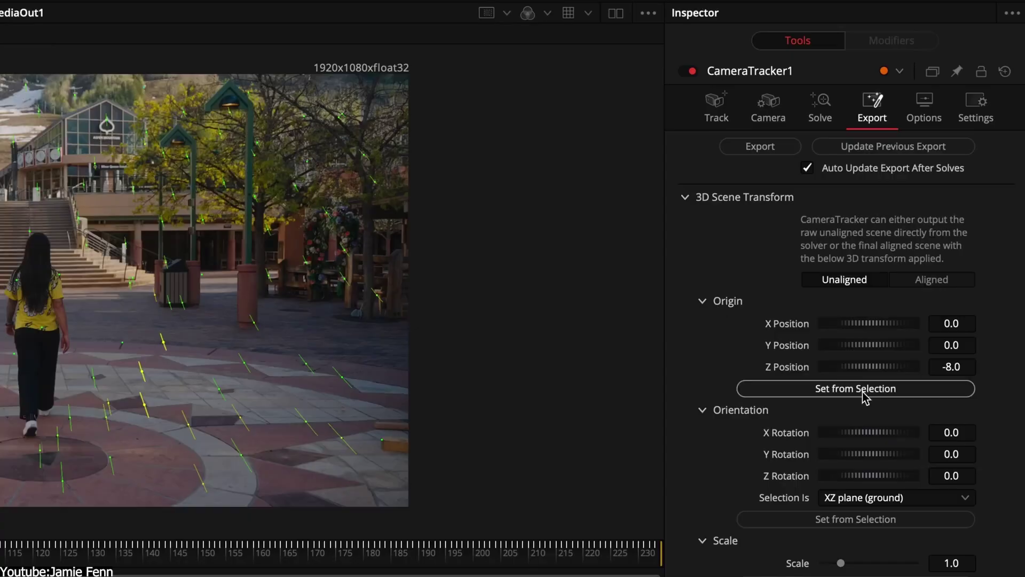
left_click(972, 278)
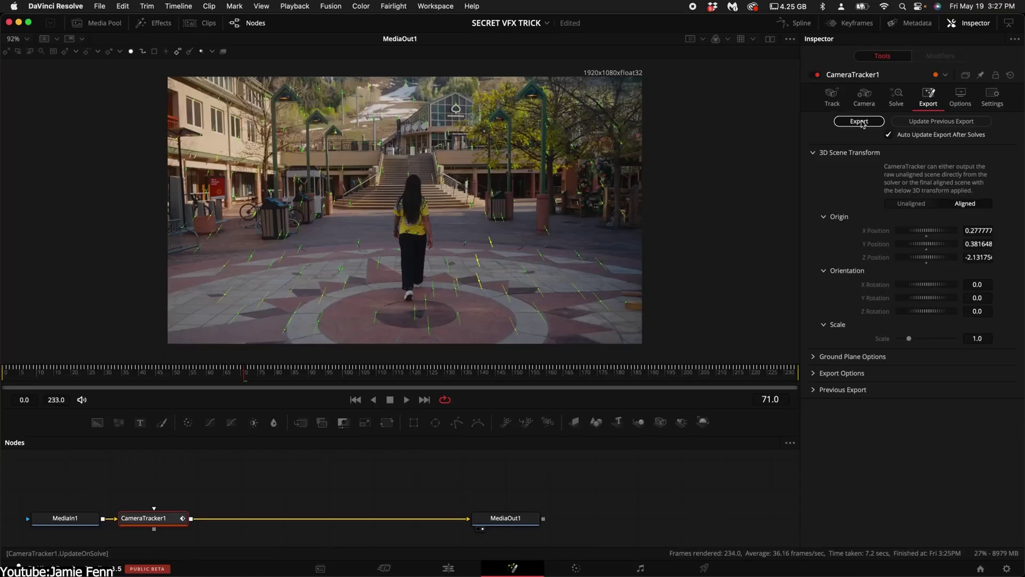
- Preview the tracked footage, keep the 3D Camera Tracker shot type, and show track points as 2D Source
left_click_drag(412, 398, 347, 445)
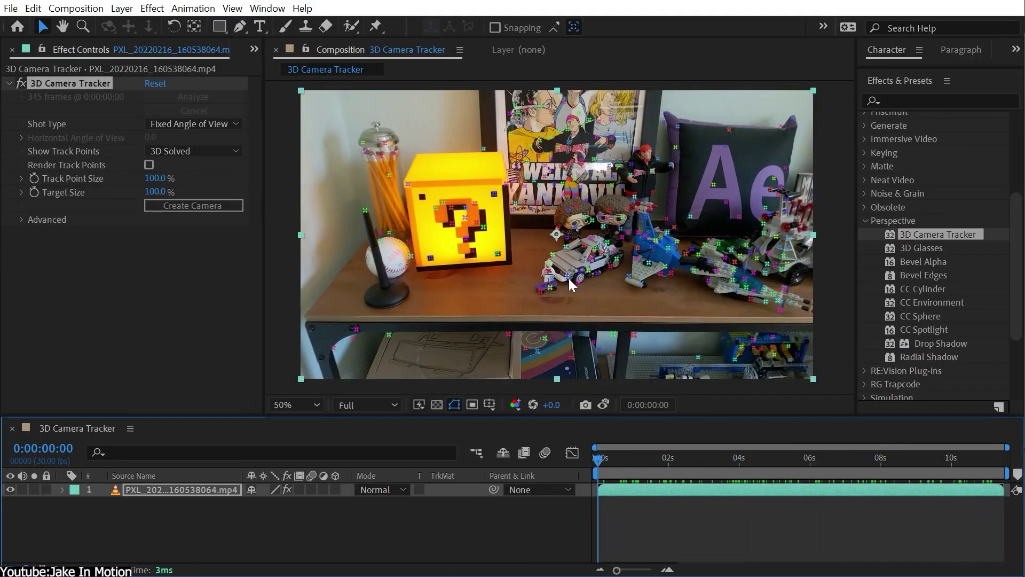
left_click_drag(599, 458, 861, 473)
key("Home")
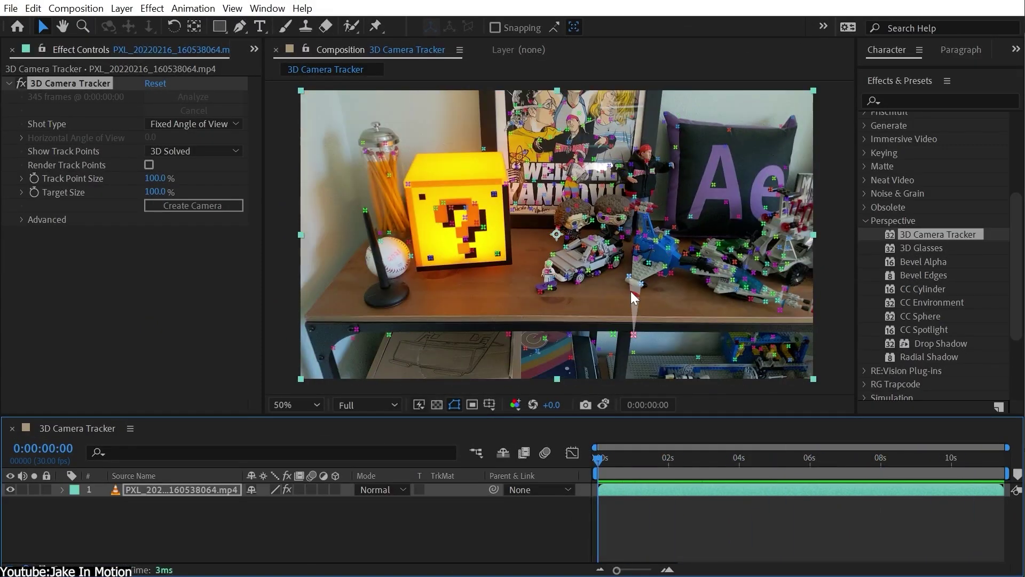
left_click(192, 123)
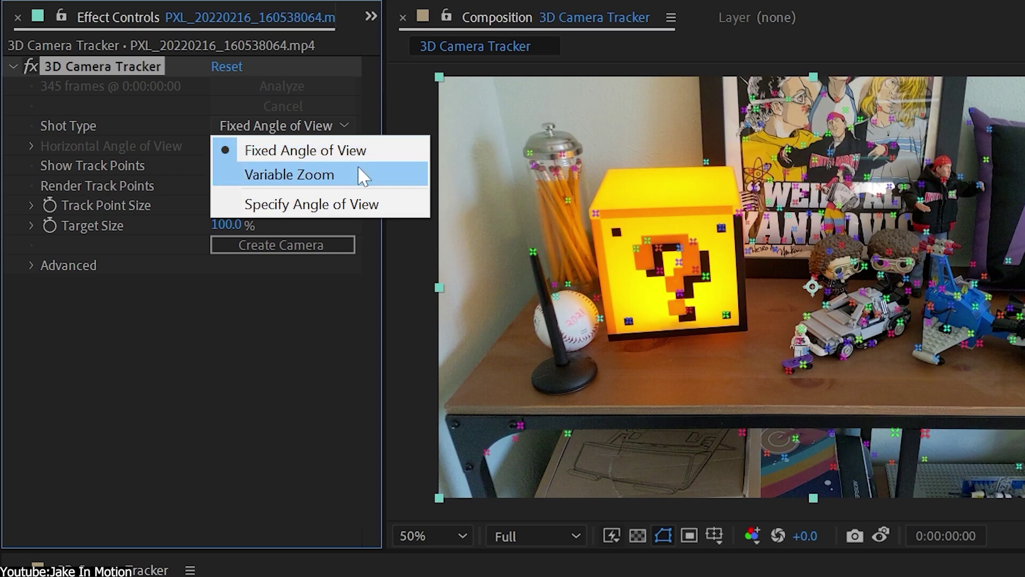
left_click(150, 143)
left_click(284, 165)
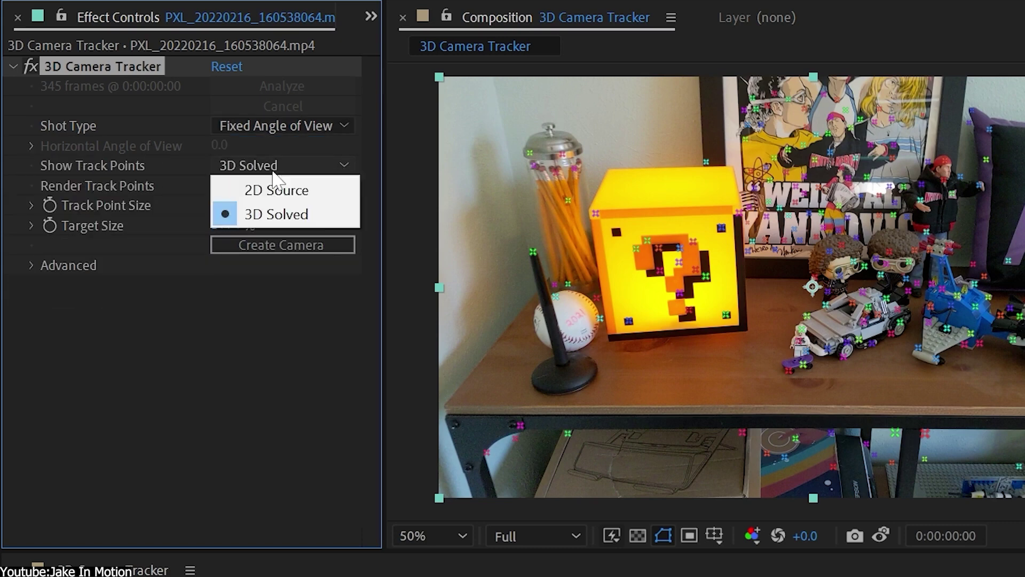
left_click(248, 188)
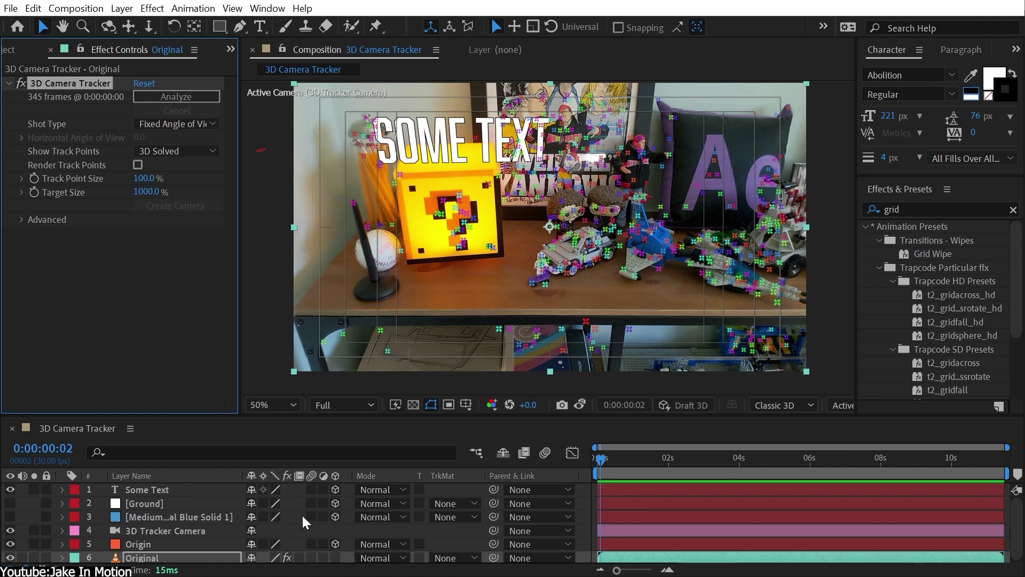
- Select the SOME TEXT layer and open Composition Settings
left_click(513, 141)
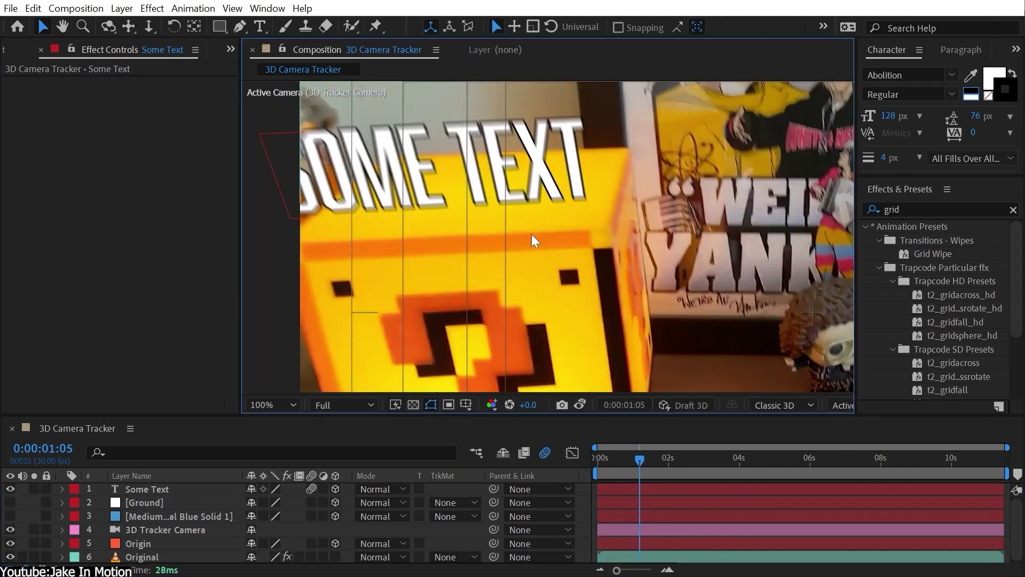
left_click(75, 8)
left_click(112, 48)
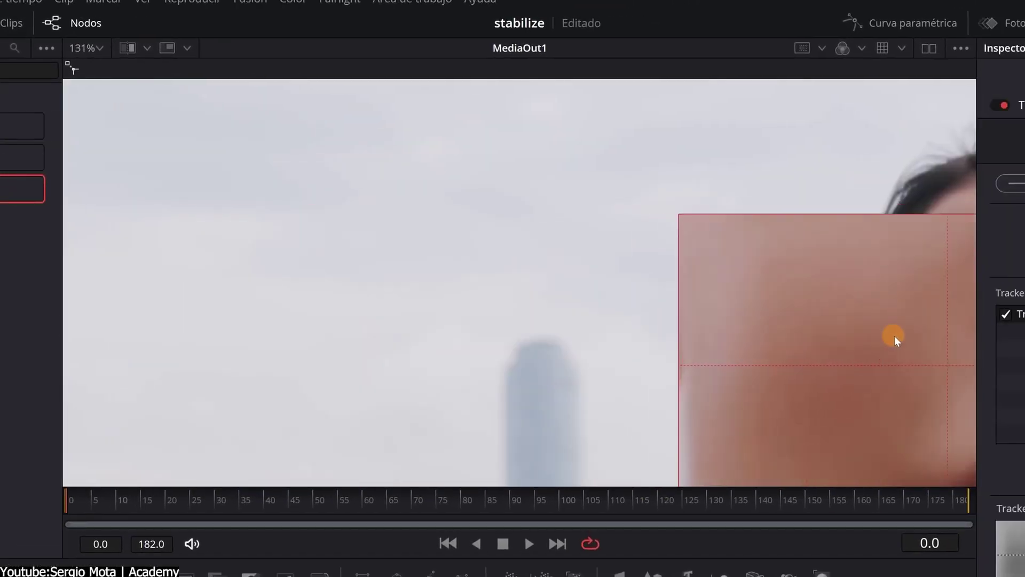
- Track the runner's face with Best match adaptive mode and raise the Sport text to Center Y 0.977
left_click_drag(892, 336, 591, 359)
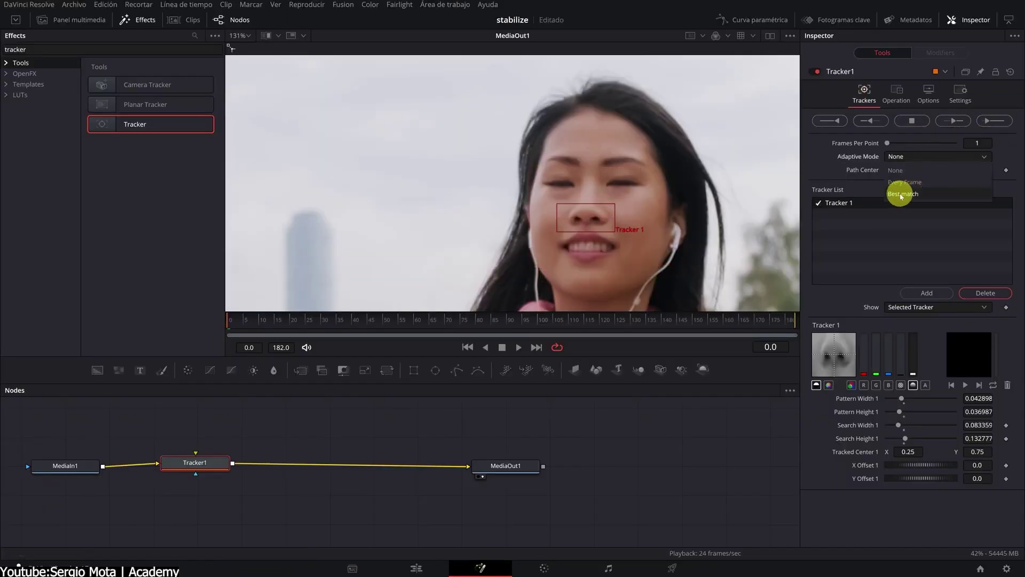
left_click(902, 195)
left_click(993, 121)
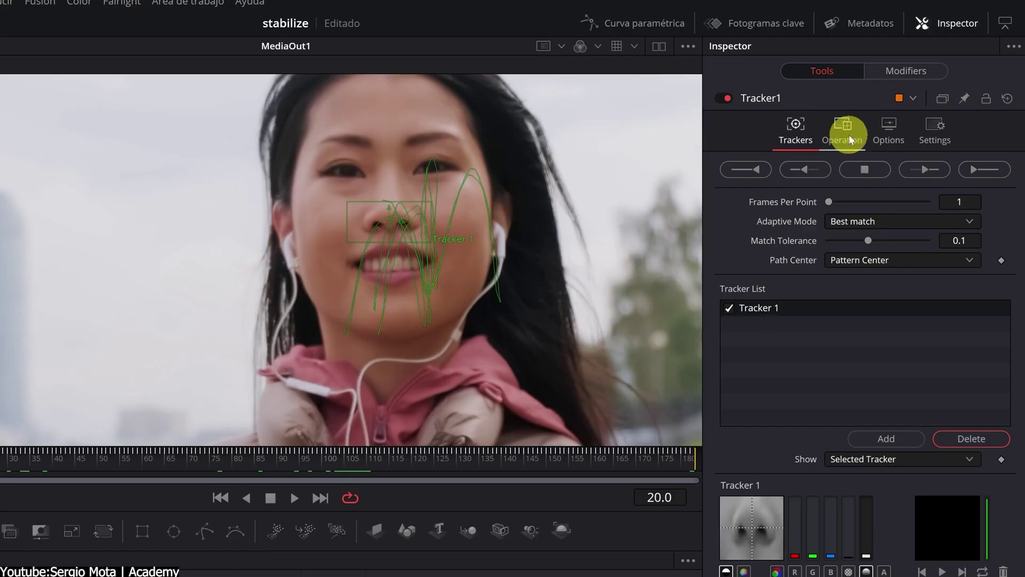
left_click(896, 94)
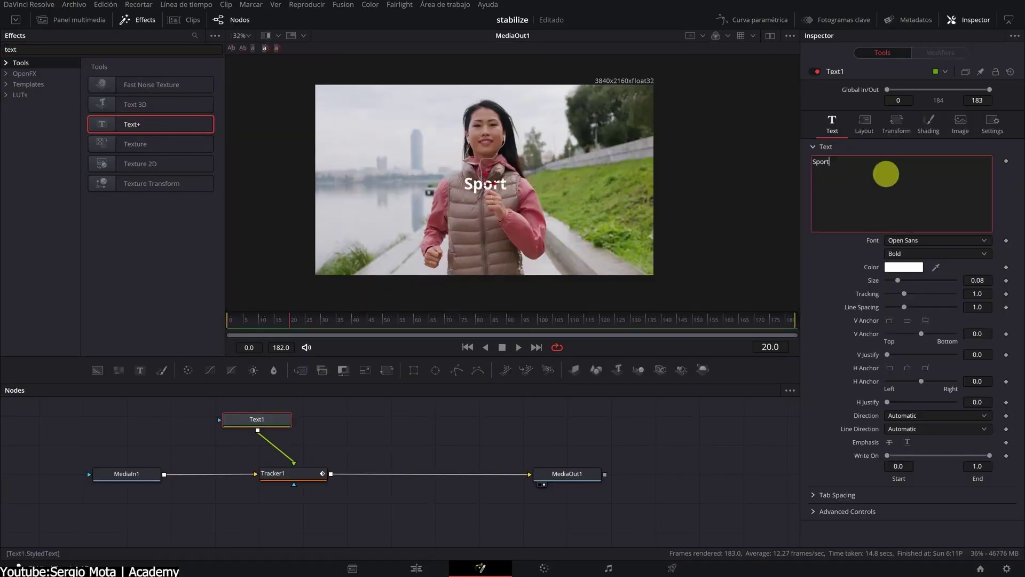
left_click(864, 123)
left_click(977, 174)
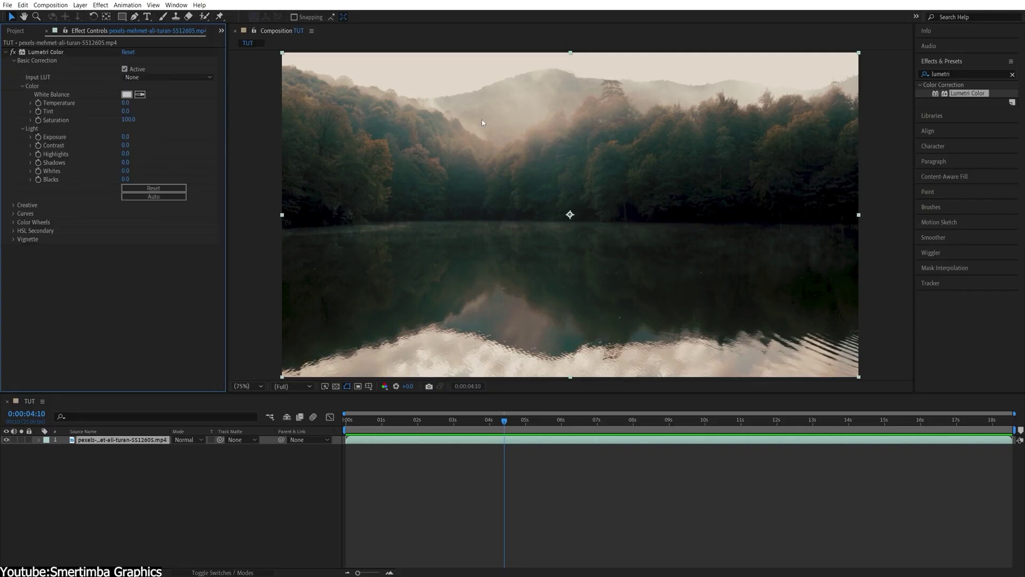
- Pull the Lumetri Color highlights down to -90, trying and undoing a blacks change
left_click_drag(125, 154, 129, 155)
left_click(129, 154)
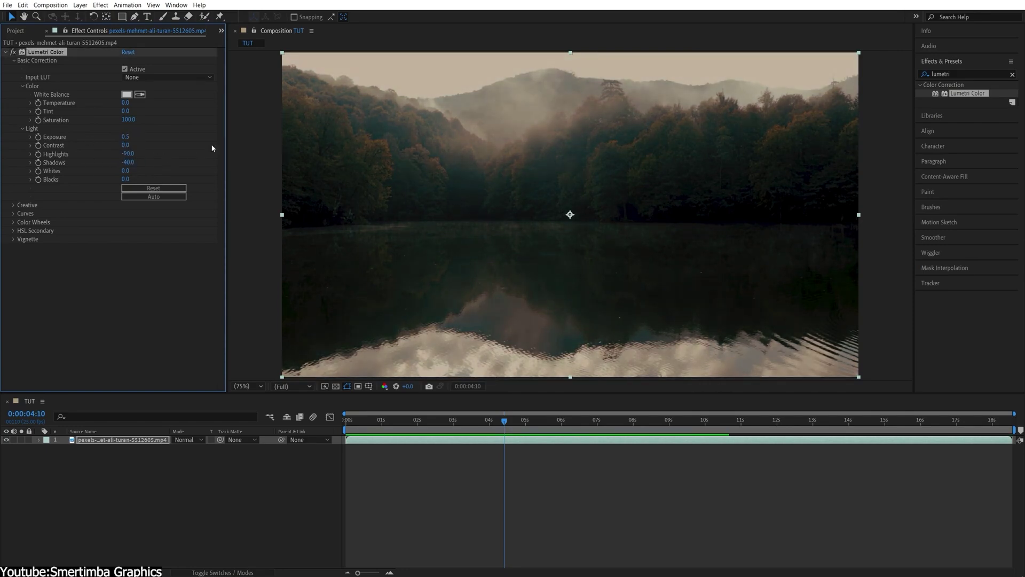
left_click(144, 175)
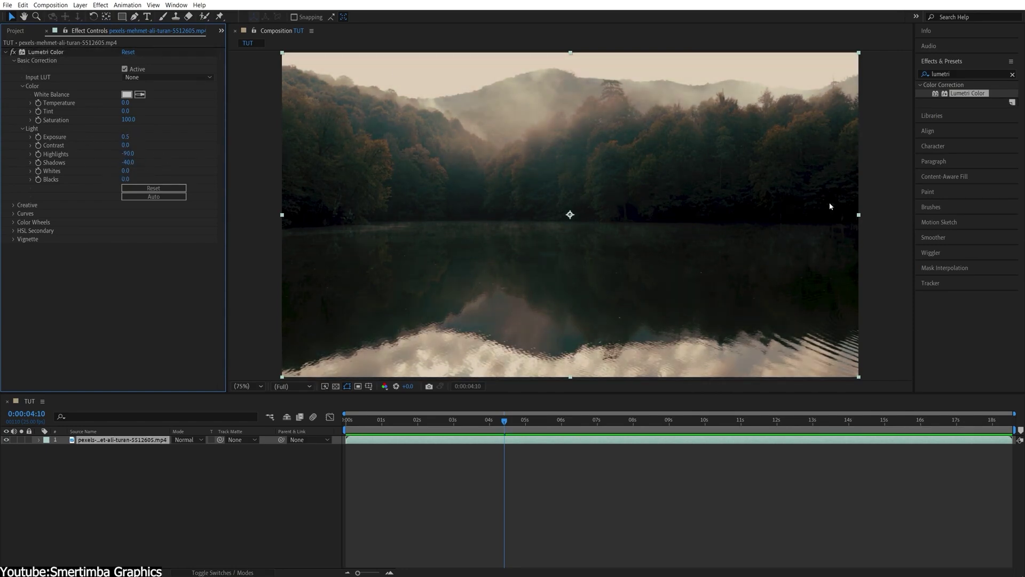
left_click_drag(831, 206, 755, 202)
key("ctrl+z")
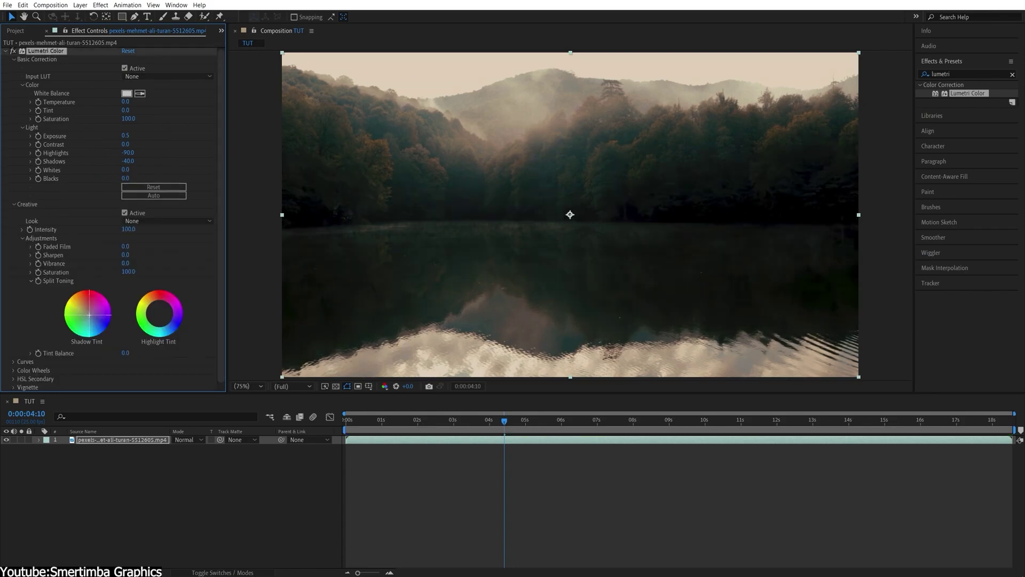
- Tint the highlights toward pink, raise exposure to 0.8, and collapse the Lumetri sections
left_click_drag(159, 315, 156, 308)
left_click_drag(125, 135, 166, 130)
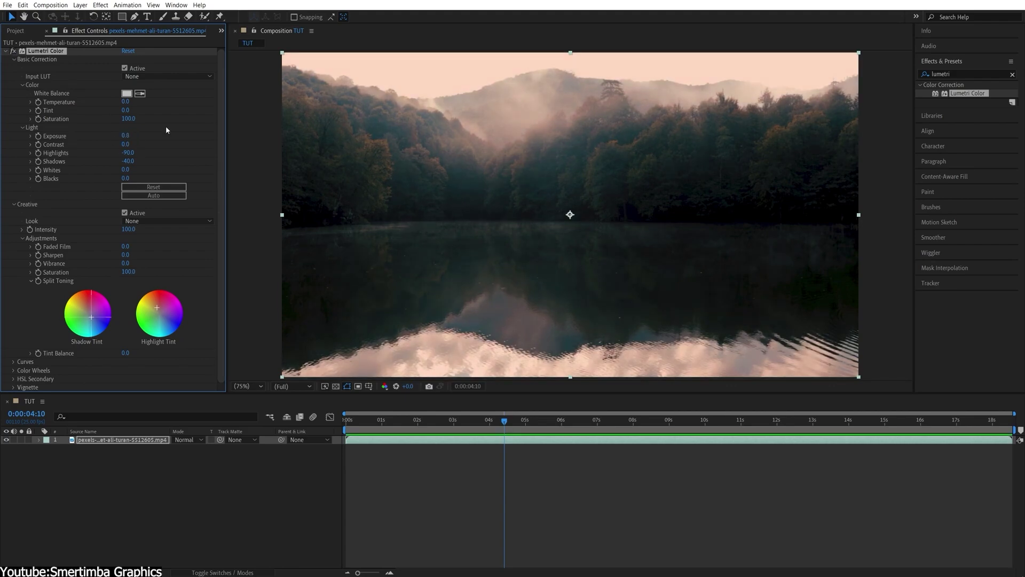
left_click(127, 5)
left_click(479, 380)
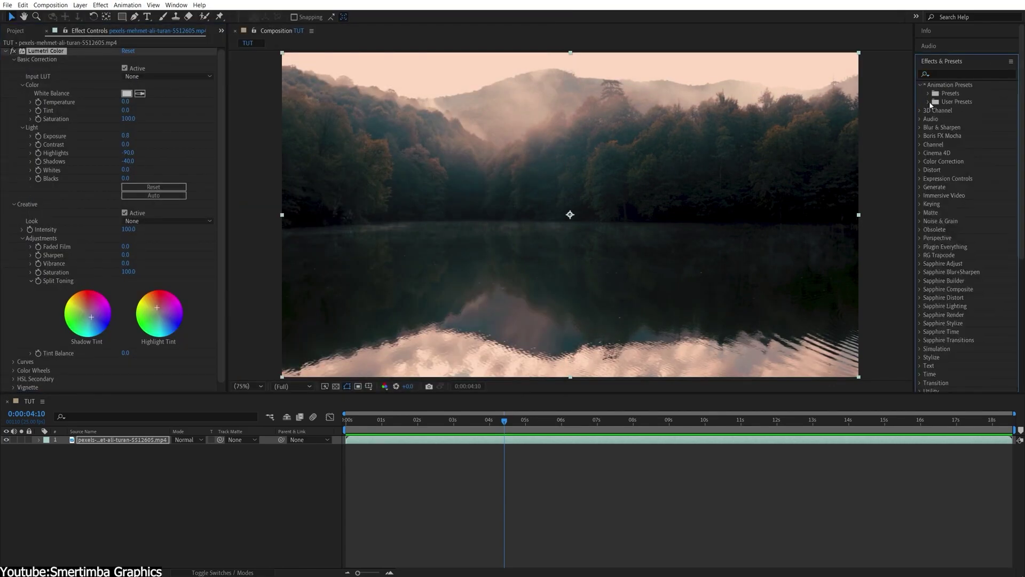
left_click(45, 161)
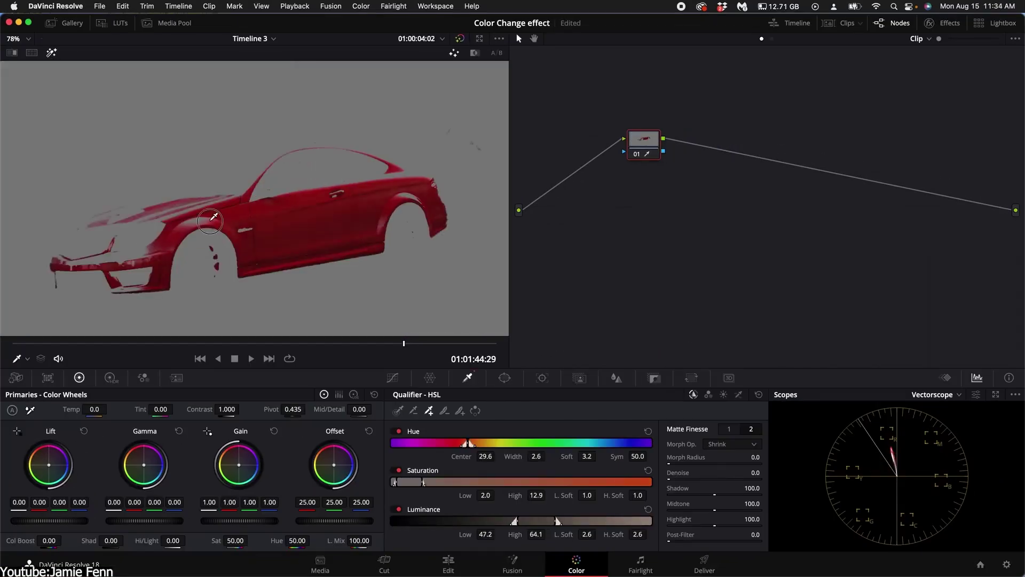
- Widen the HSL qualifier to isolate the red car and track its window backwards
left_click_drag(320, 214, 119, 255)
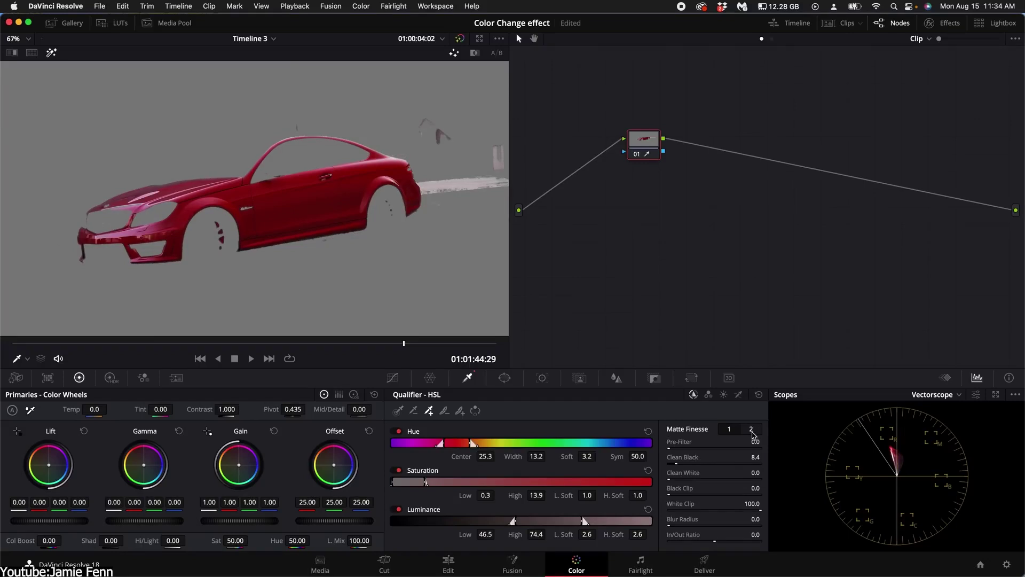
left_click_drag(669, 480, 679, 479)
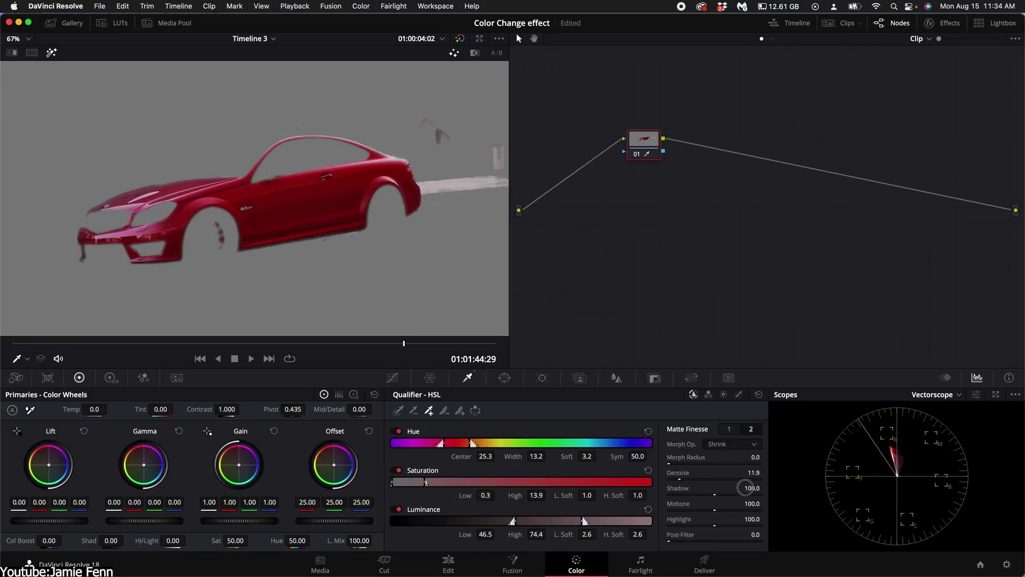
scroll(381, 194, "down", 3)
scroll(381, 193, "up", 1)
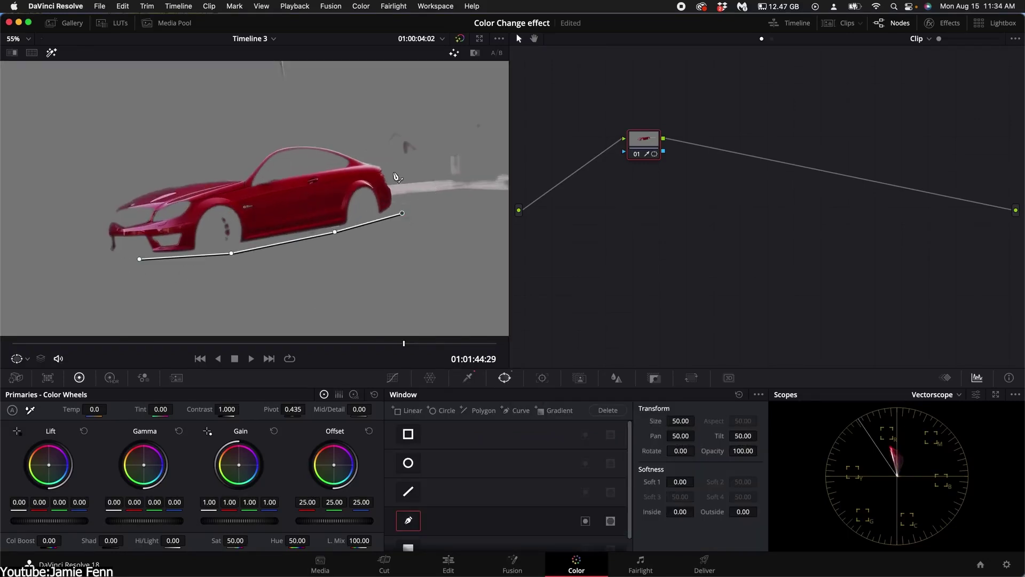
left_click(414, 410)
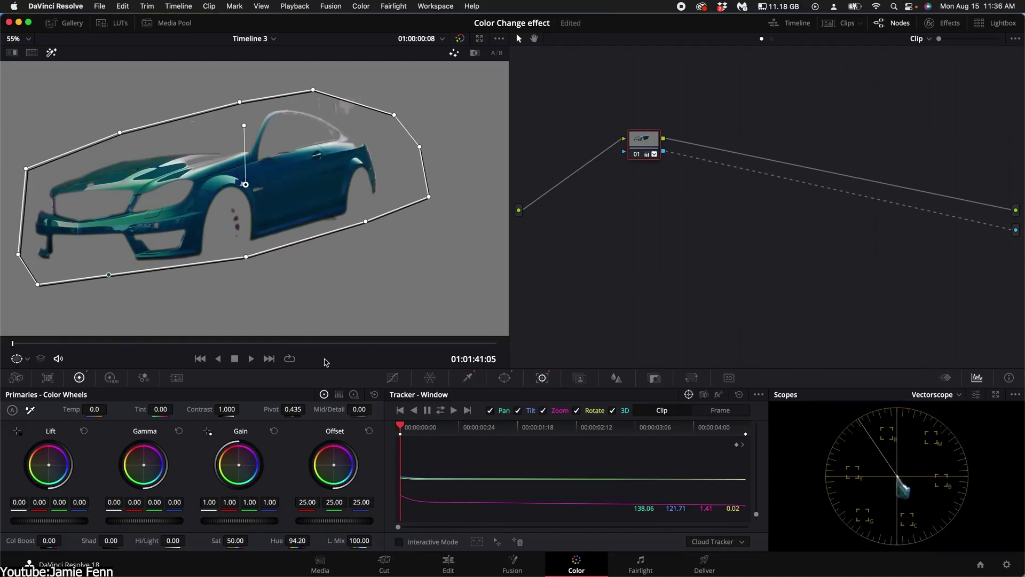
- Turn the stacked V1 and V2 clips into a Fusion clip and paste in the ProtoV2_Effect node
left_click(449, 560)
right_click(414, 451)
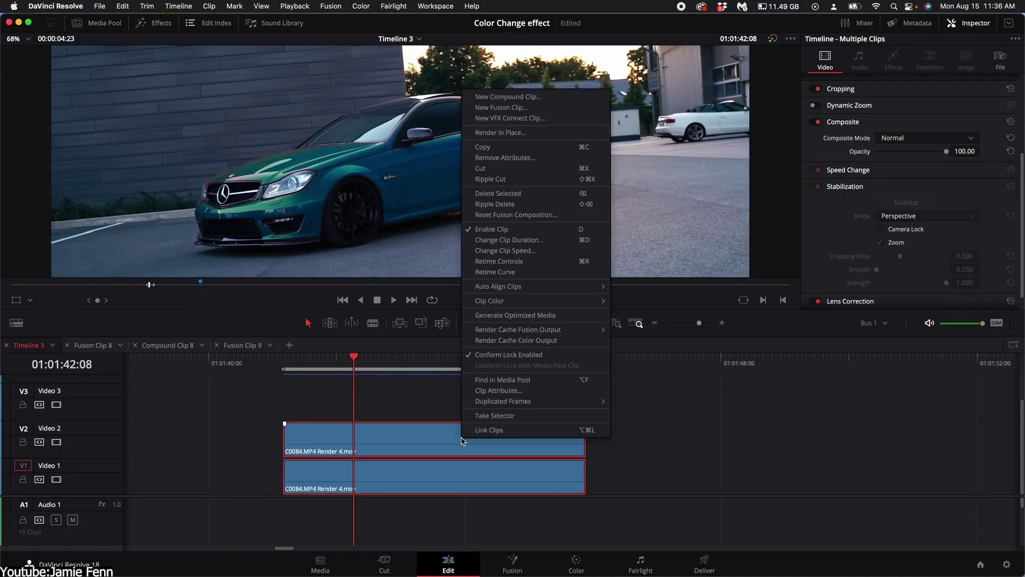
left_click(507, 353)
left_click(513, 561)
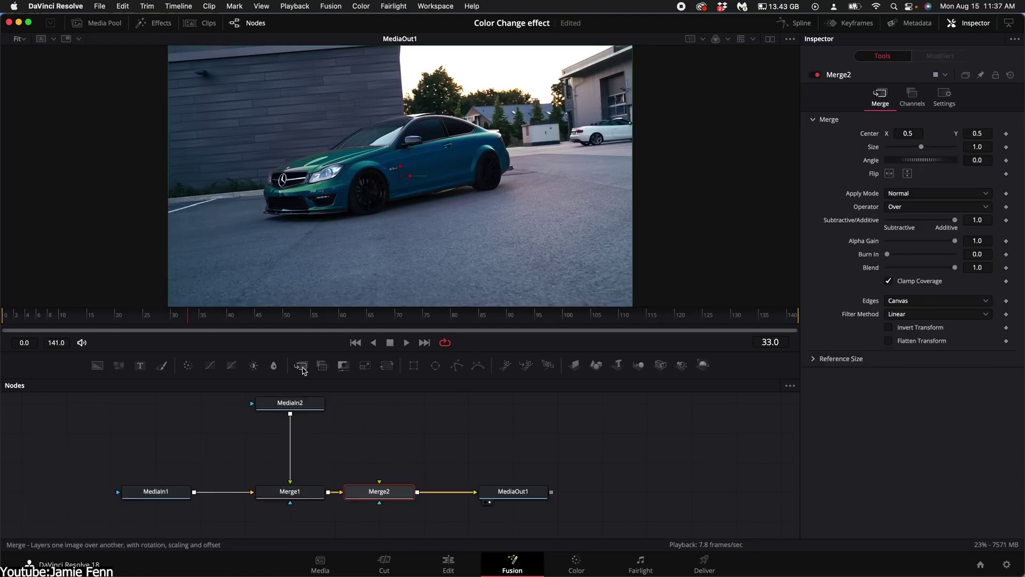
key("cmd+v")
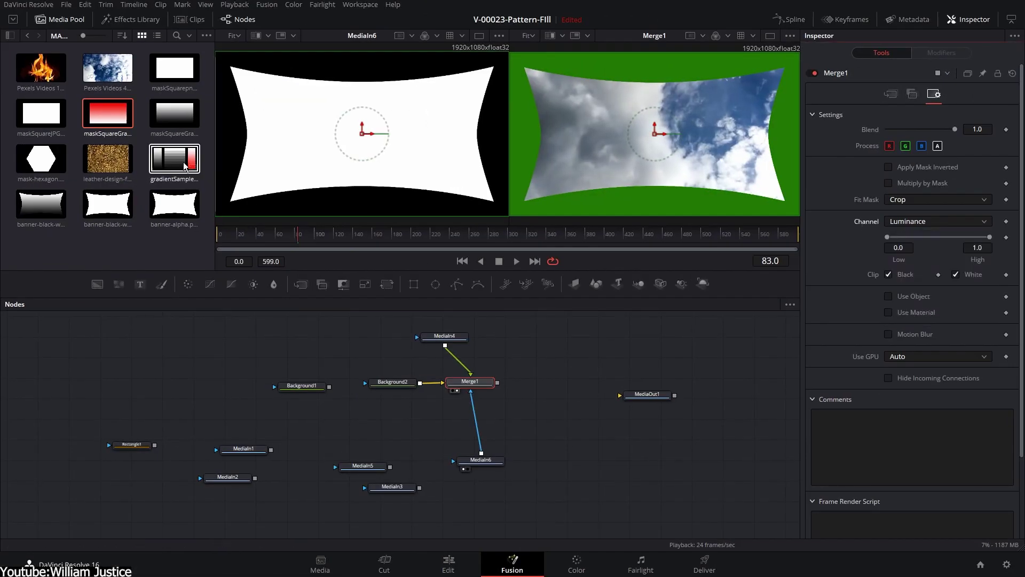
- Add the gradientSample and hexagon mask clips as nodes, wiring MediaIn3 into Merge1's mask input
left_click_drag(186, 166, 469, 164)
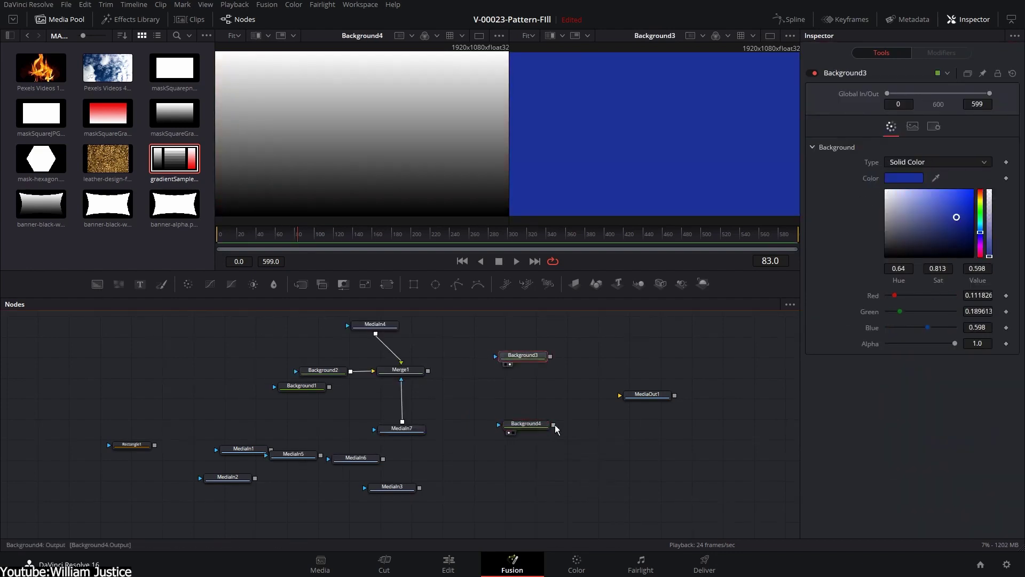
left_click(526, 424)
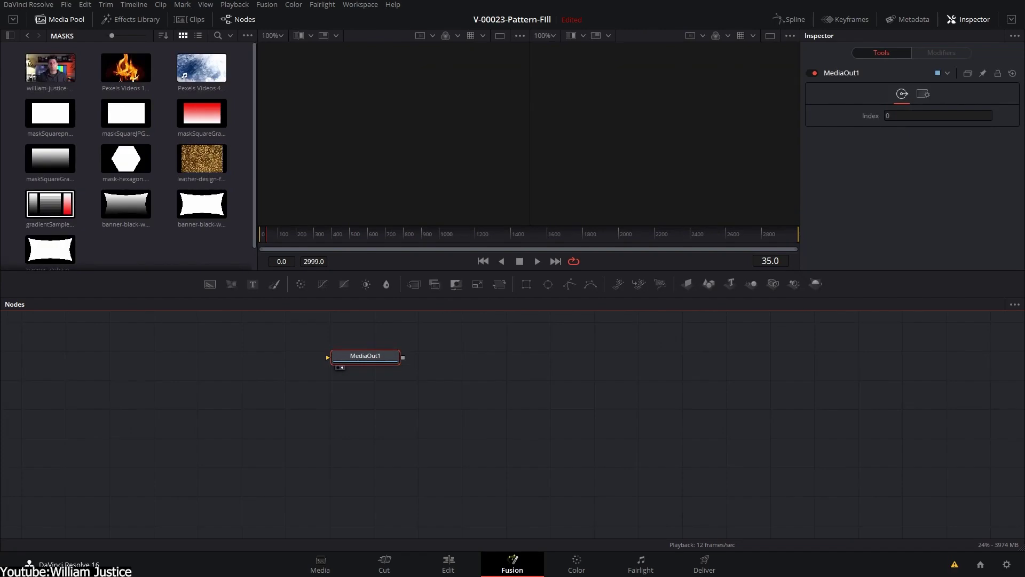
left_click_drag(225, 415, 226, 416)
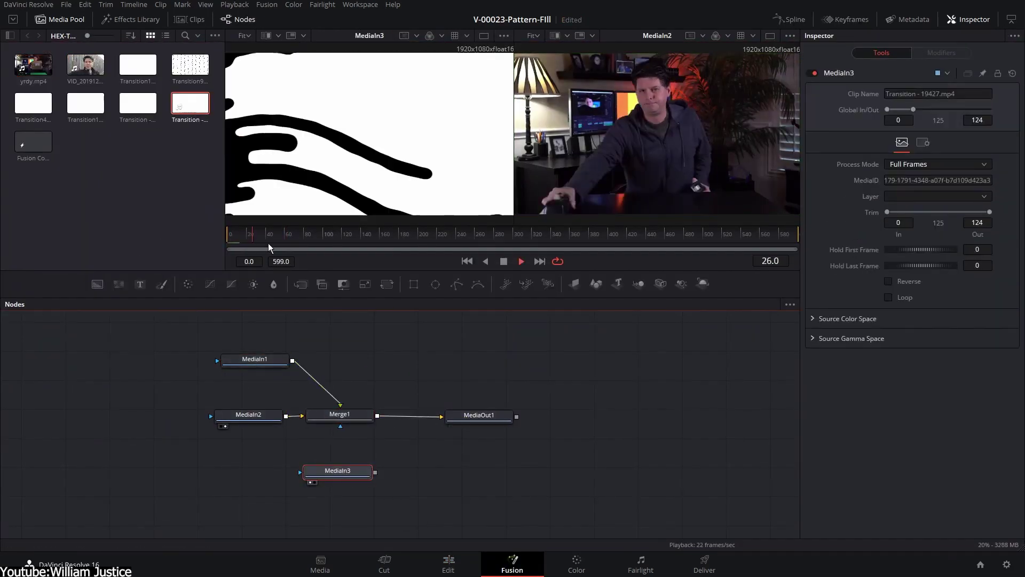
left_click_drag(376, 471, 341, 430)
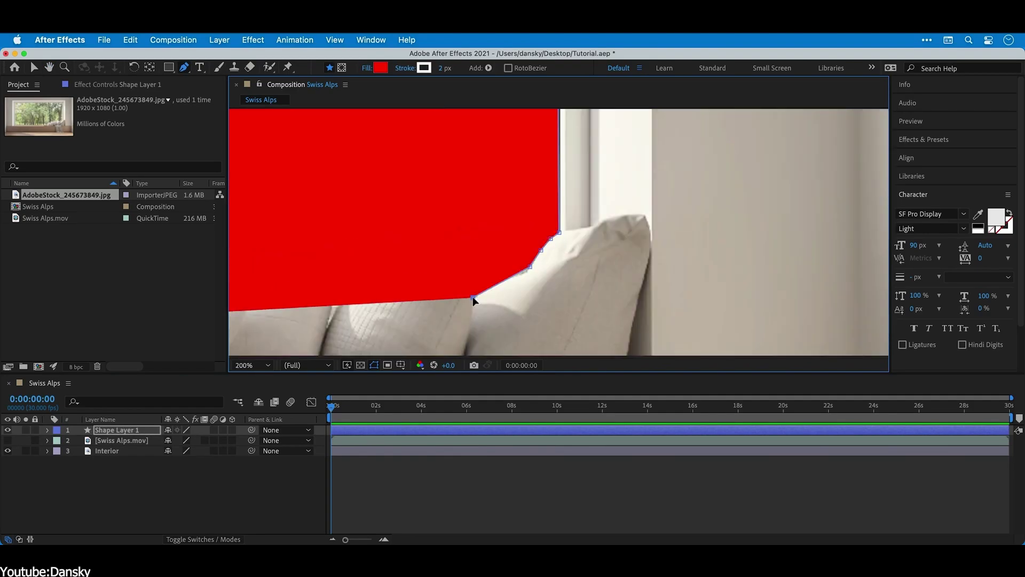
key("t")
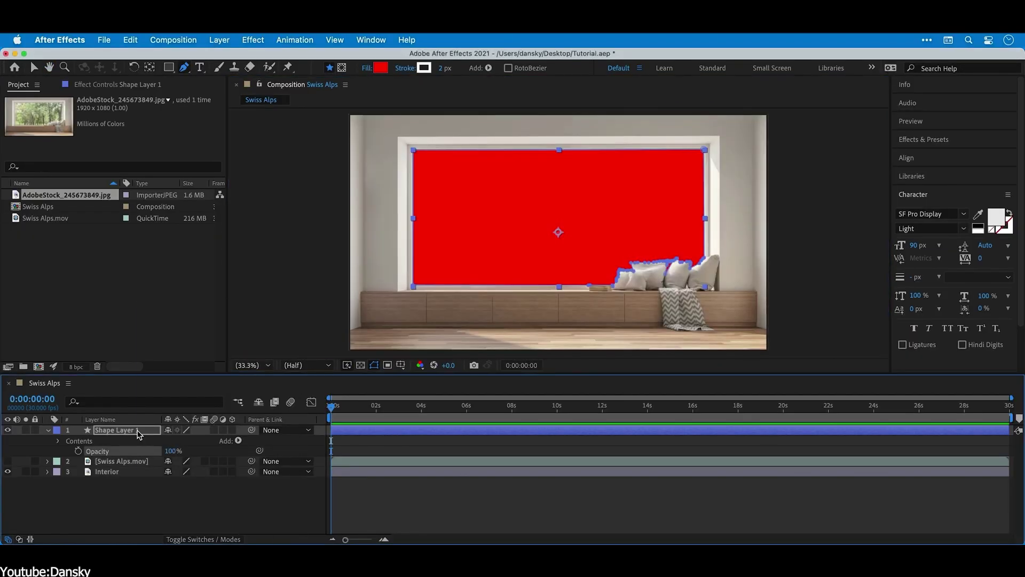
- Rename the shape layer to 'Shape Mask'
key("Return")
type("Sha")
type("pe Mask")
key("Return")
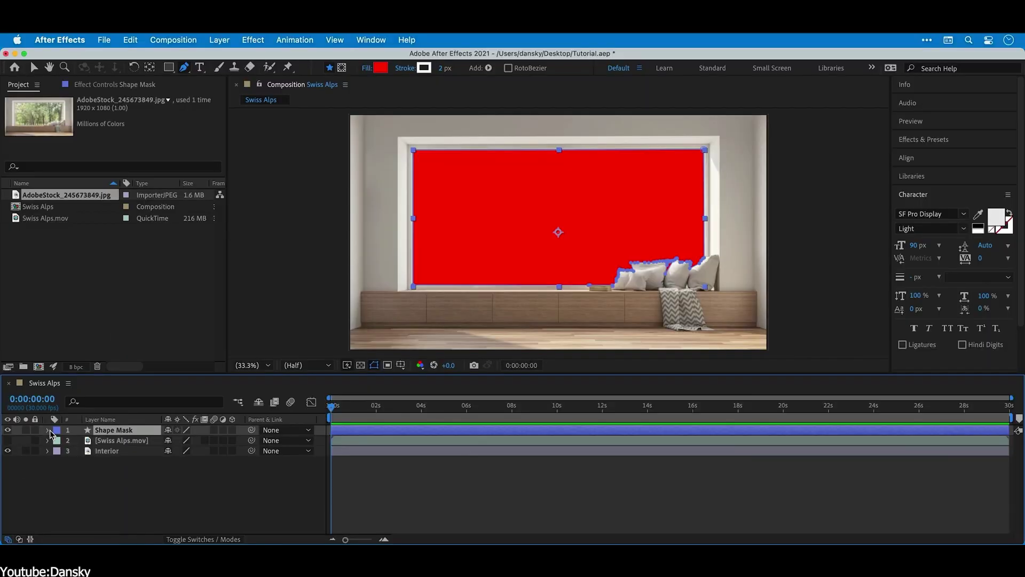
- Hide the shape layer and set Swiss Alps.mov's track matte to Alpha
left_click(7, 430)
left_click(8, 440)
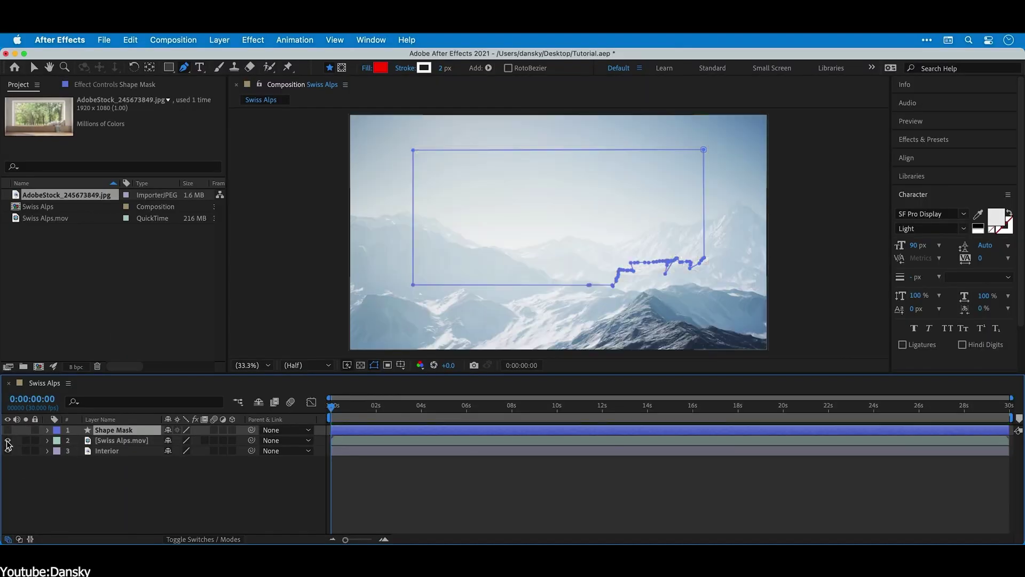
key("F4")
left_click(323, 440)
left_click(322, 475)
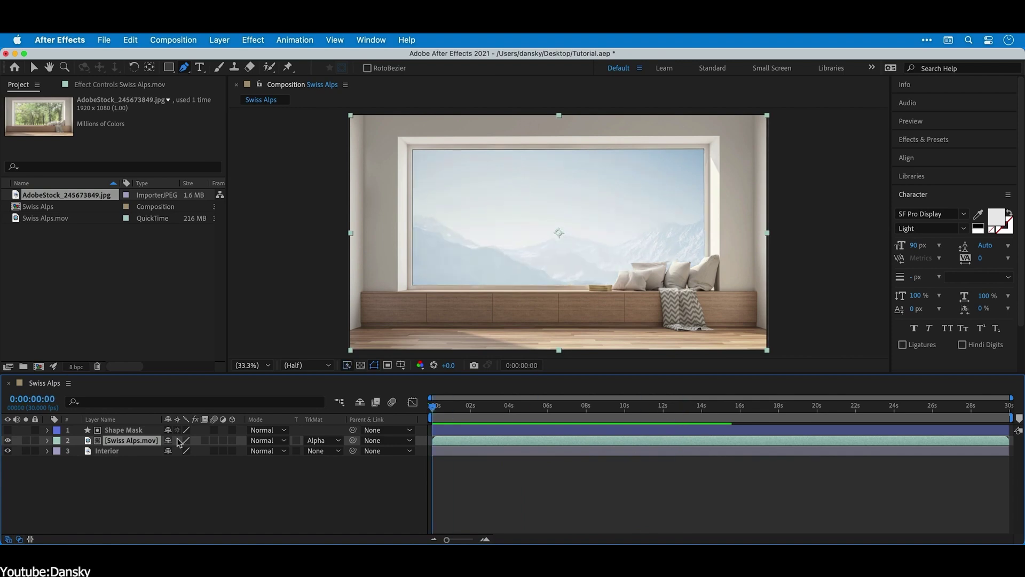
- Keyframe the Alps footage's Position and slide it sideways inside the window
key("p")
left_click(78, 451)
left_click_drag(433, 406, 586, 411)
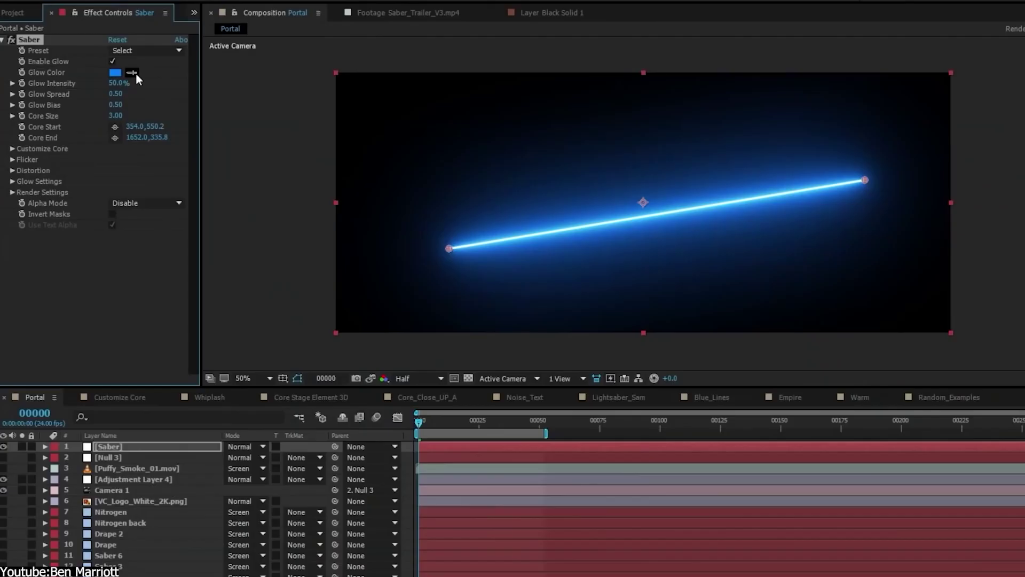
- Scrub the Saber effect's Glow Intensity from 50% to 105%
left_click_drag(119, 85, 149, 82)
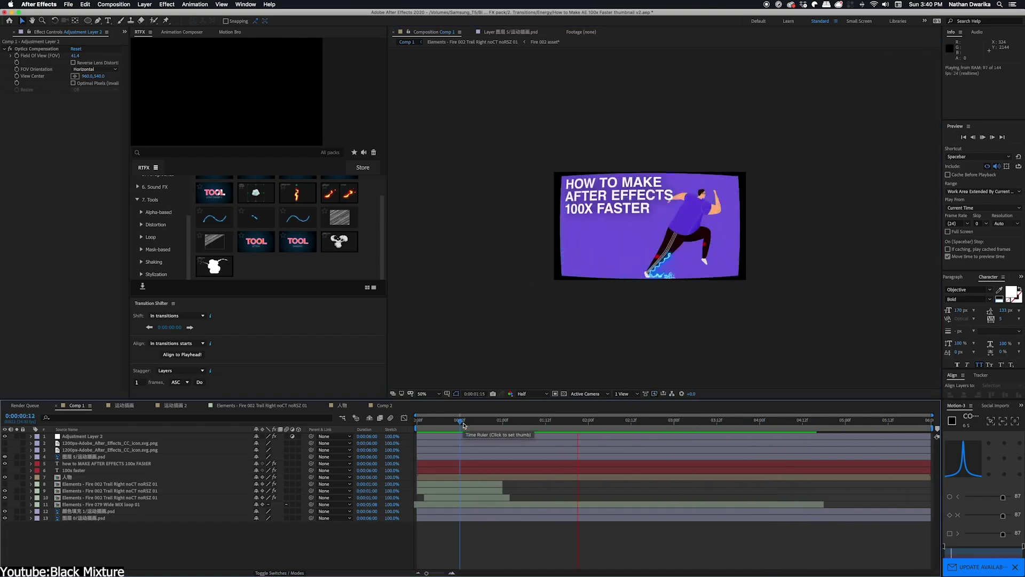
- Zoom the viewer to 100% and purge all memory and the 91.4 GB disk cache
key("slash")
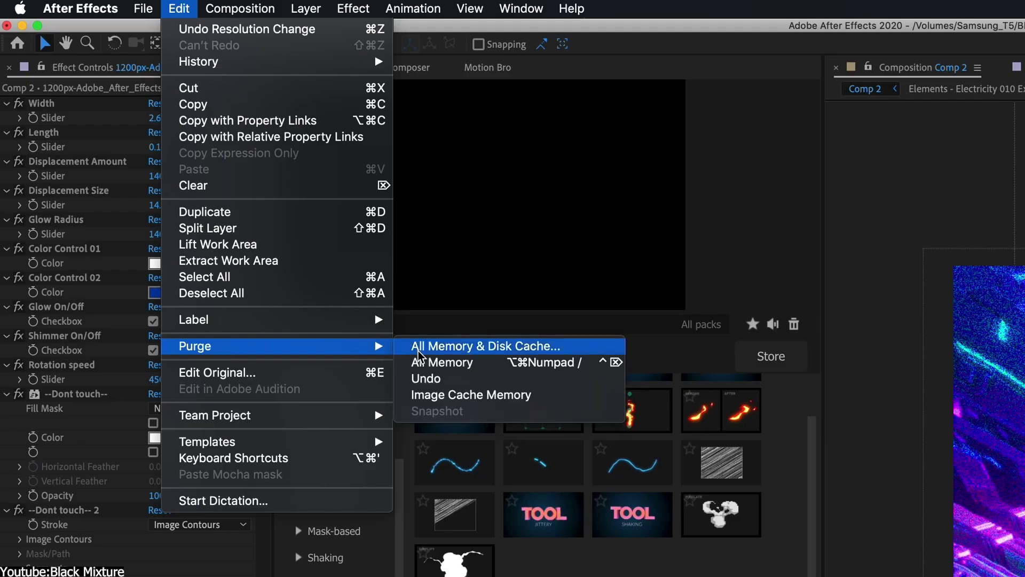
left_click(419, 352)
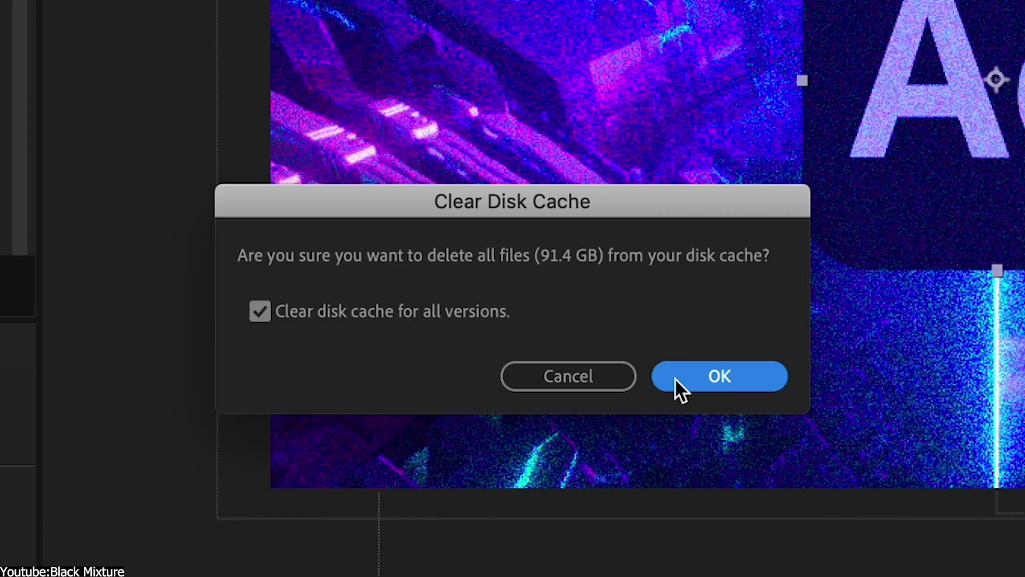
left_click(676, 378)
left_click(68, 4)
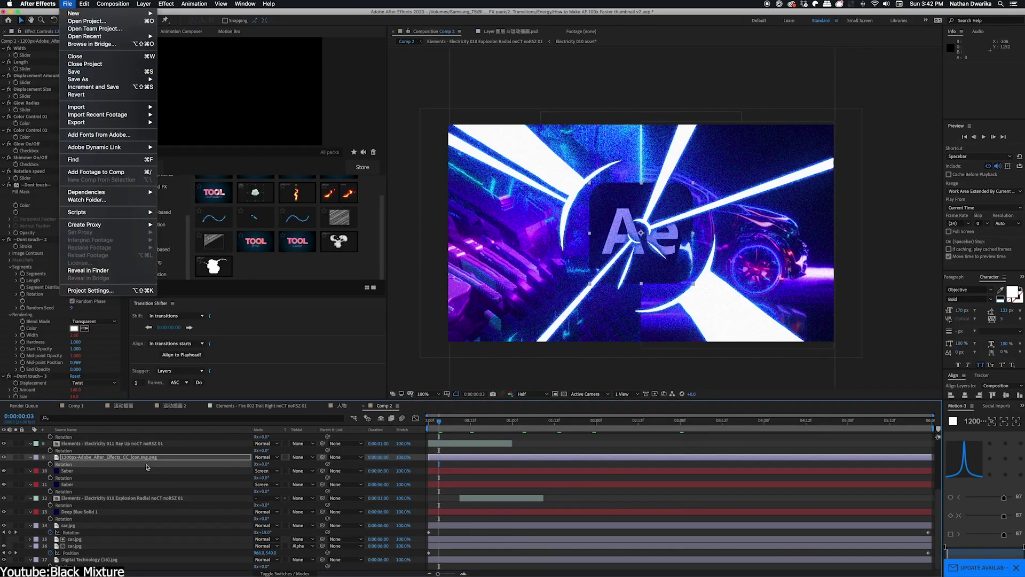
left_click(68, 4)
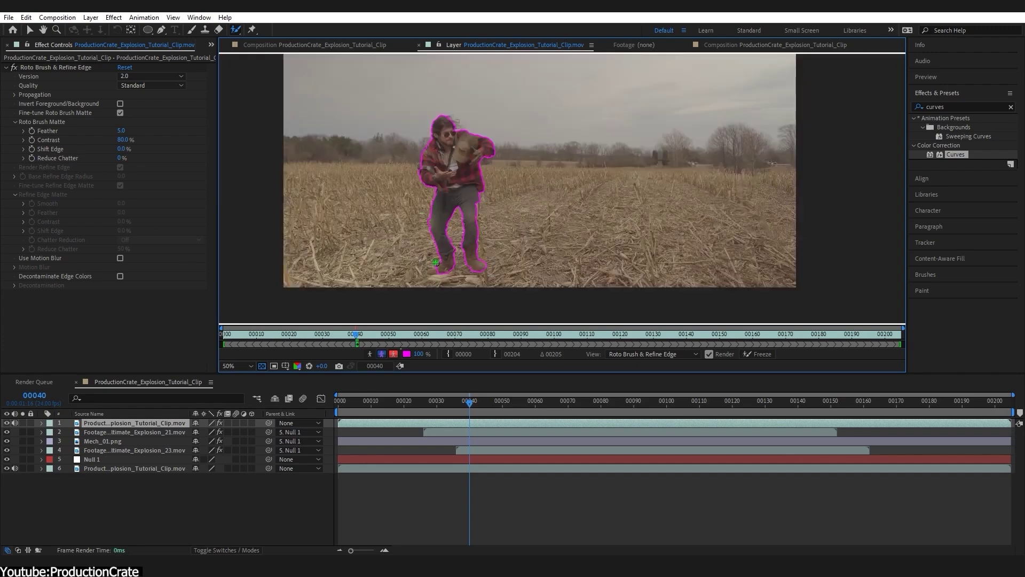
- Drag the Layer panel's time marker to a later frame to propagate the Roto Brush matte
left_click_drag(602, 339, 660, 333)
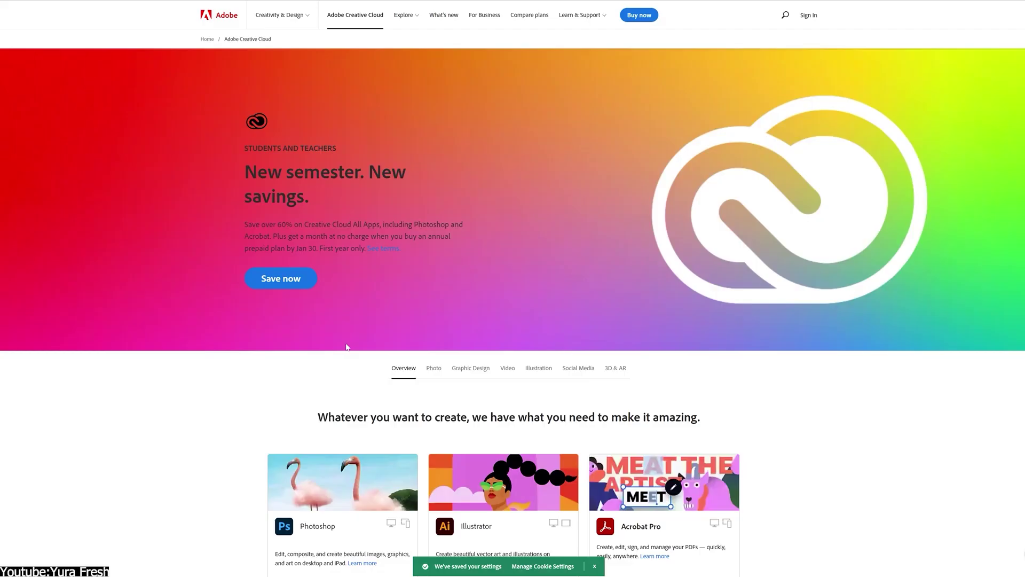
- Scroll to and highlight After Effects' US$20.99/mo price, then scroll Resolve's page to Two Great Versions
scroll(351, 347, "down", 14)
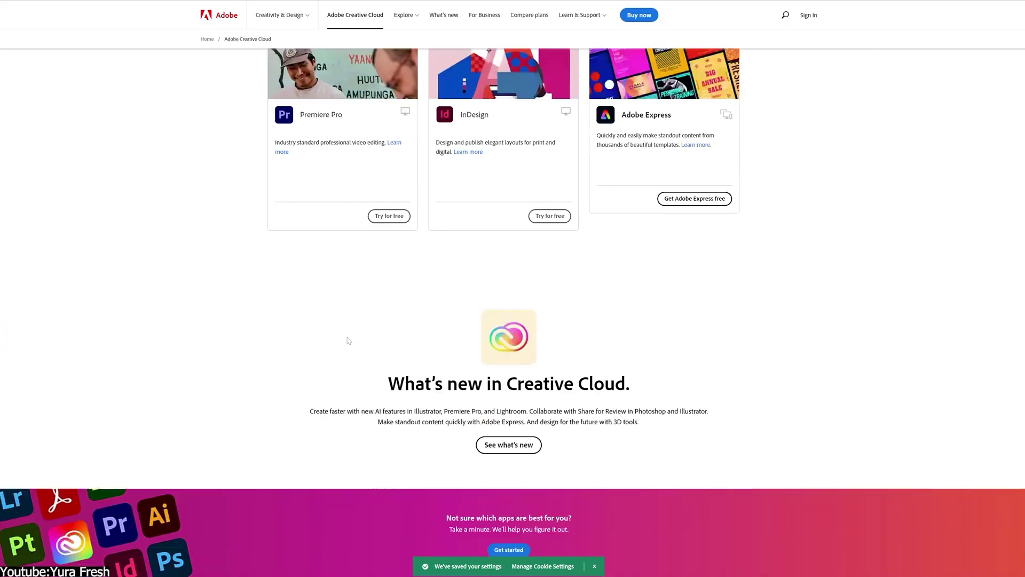
scroll(347, 340, "down", 10)
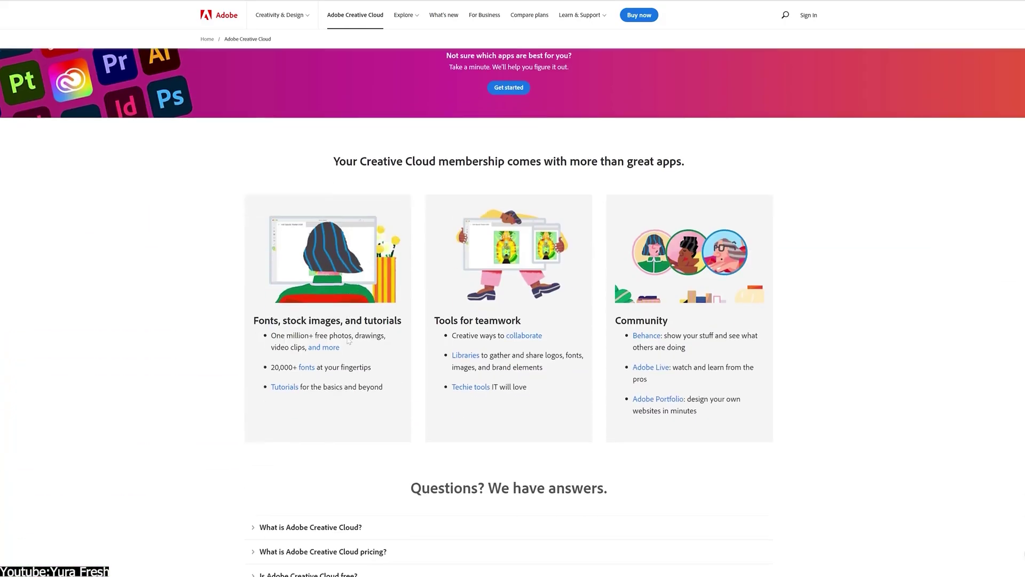
scroll(348, 340, "down", 5)
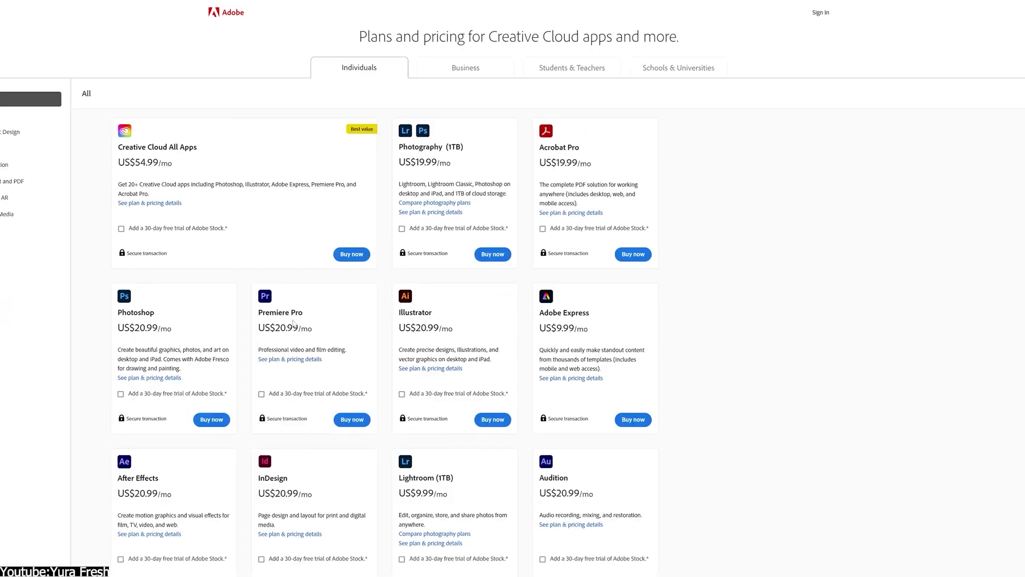
scroll(293, 323, "down", 3)
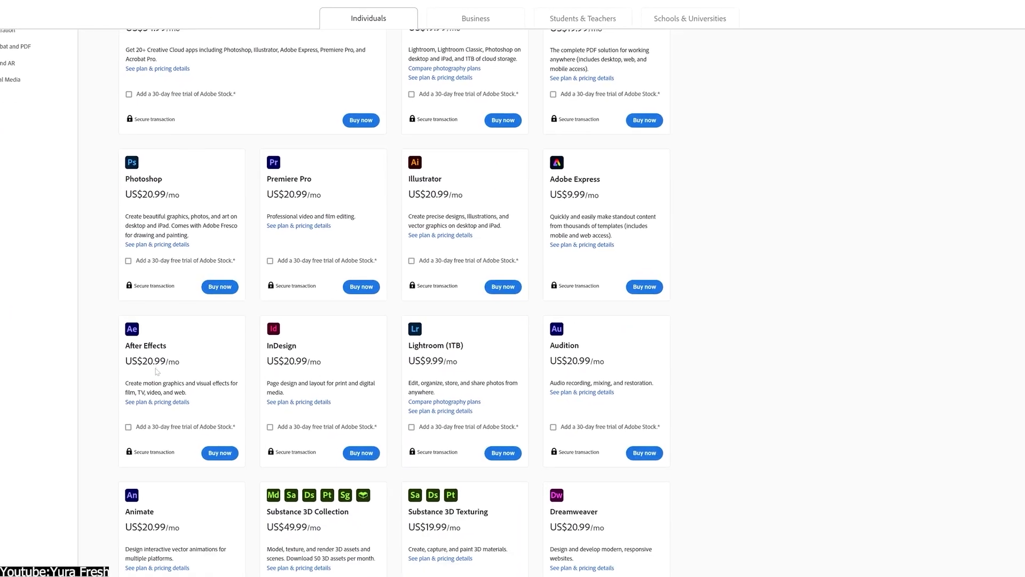
left_click_drag(176, 356, 132, 362)
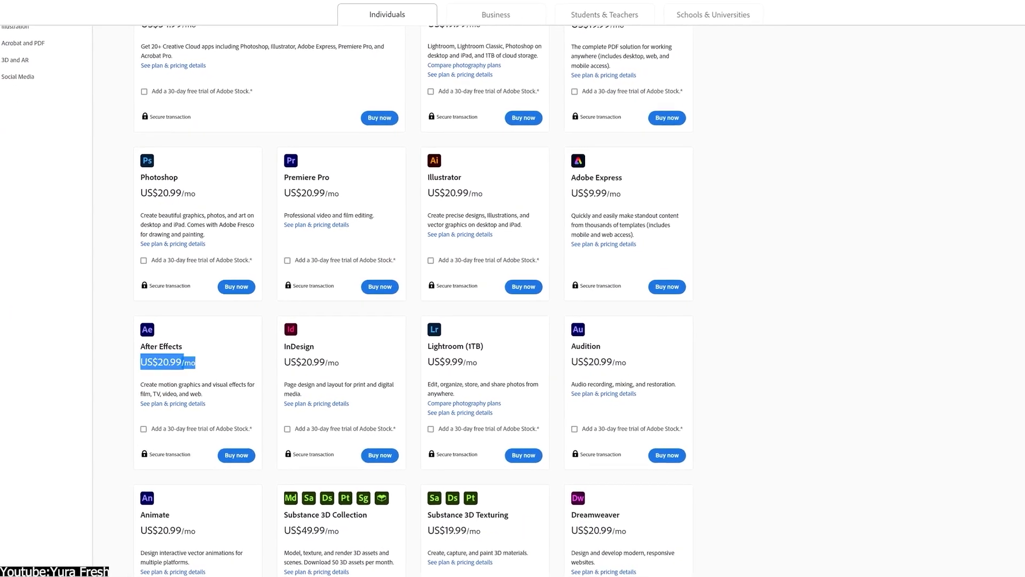
left_click(142, 396)
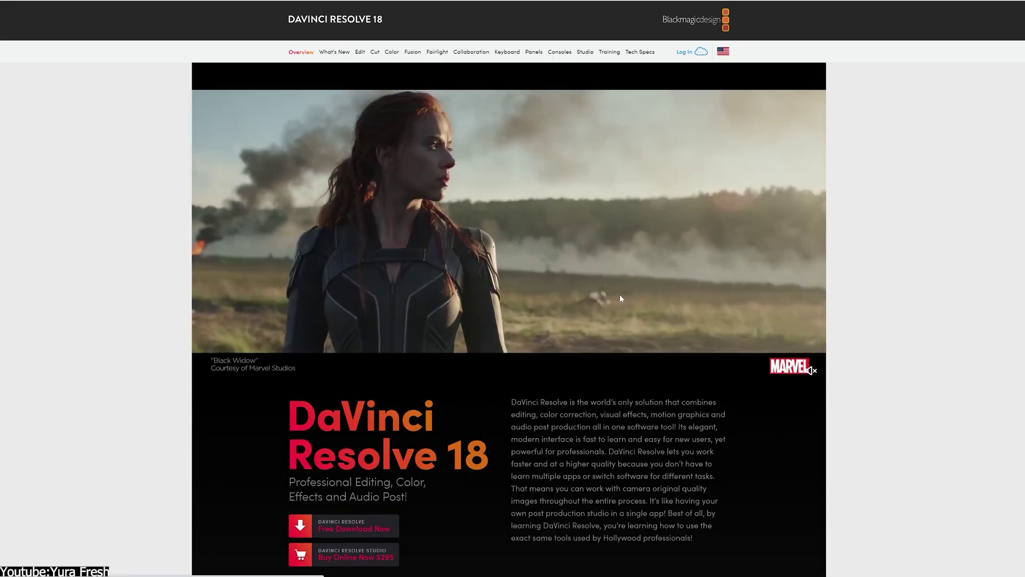
scroll(880, 310, "down", 4)
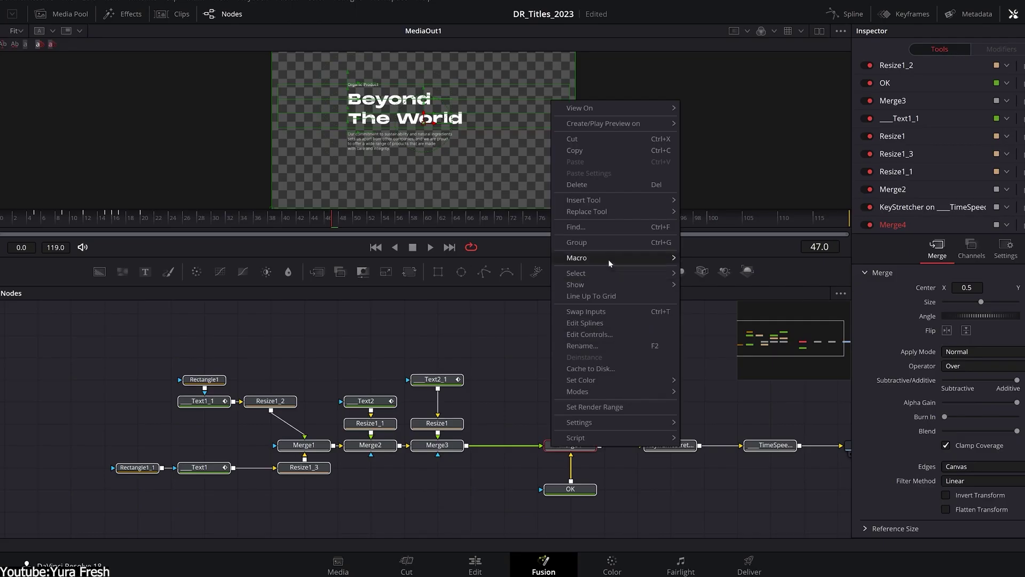
- Open and centre the Macro Editor, then place Modern Title 01 on V2 at the timeline start
left_click(608, 259)
left_click_drag(263, 12, 561, 87)
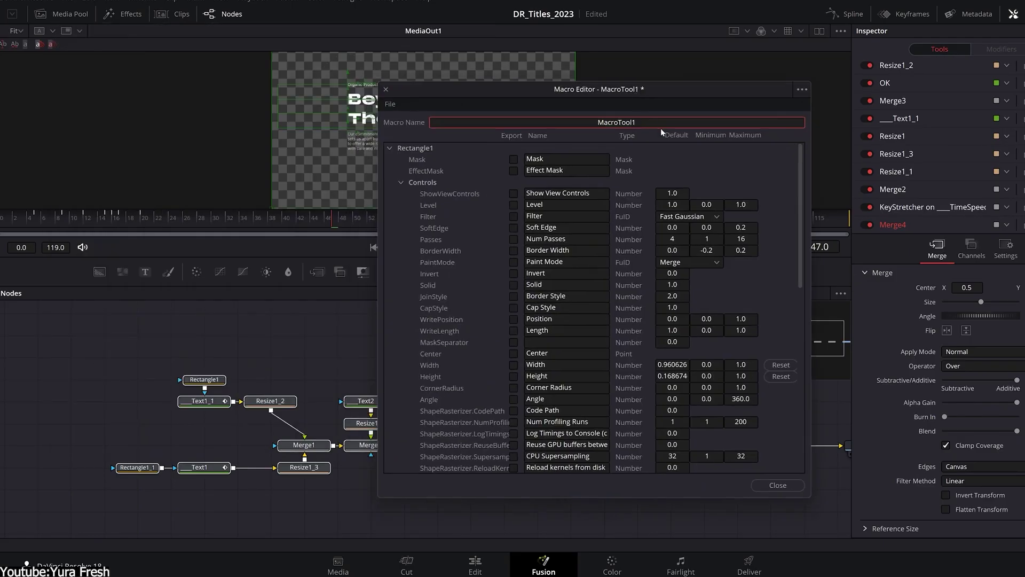
scroll(461, 491, "down", 12)
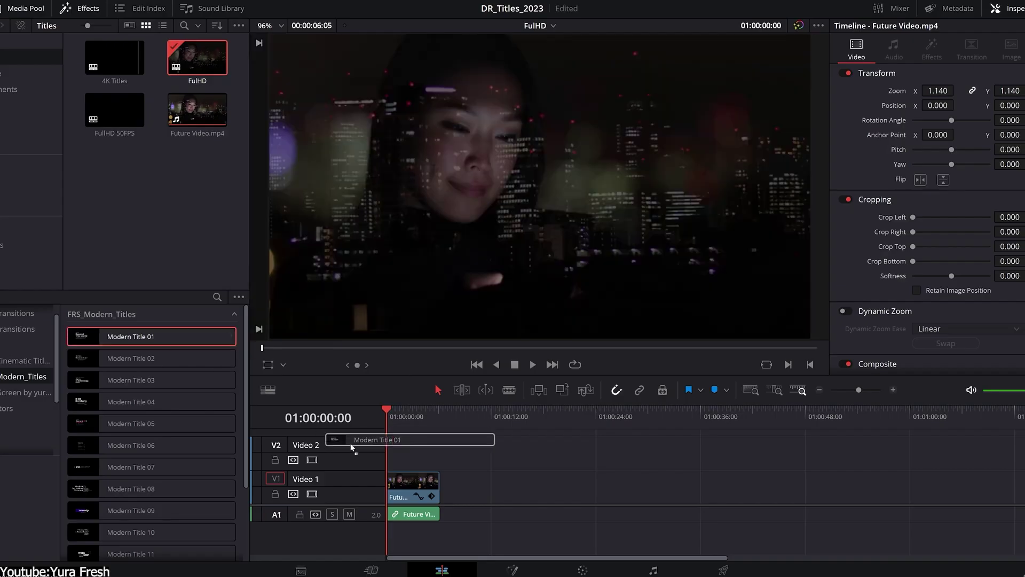
left_click_drag(352, 448, 393, 449)
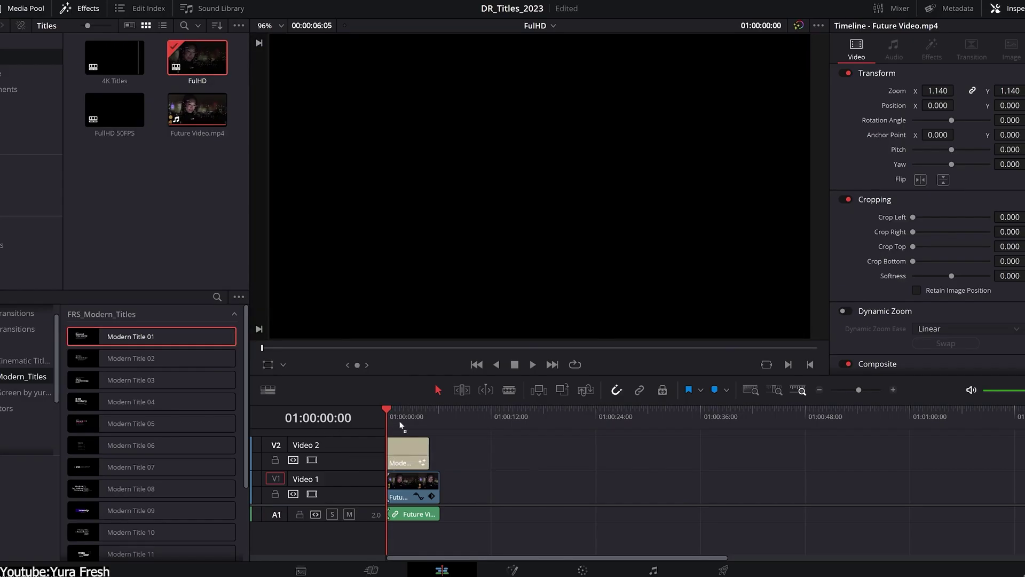